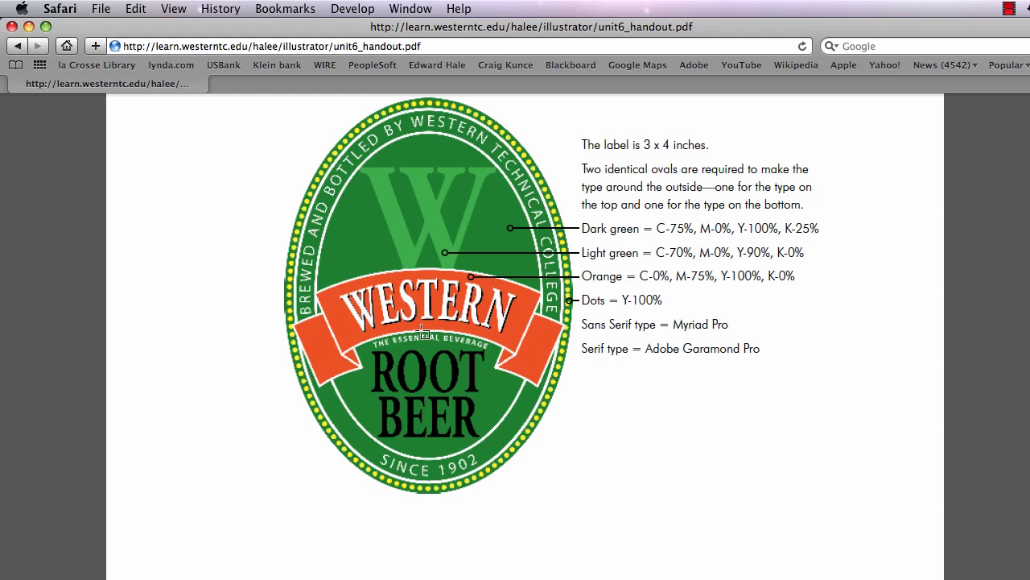
# - Leave the root beer label handout in Safari and return to the Illustrator document with the green oval
pyautogui.press('super+Tab')
pyautogui.press('super+Tab')
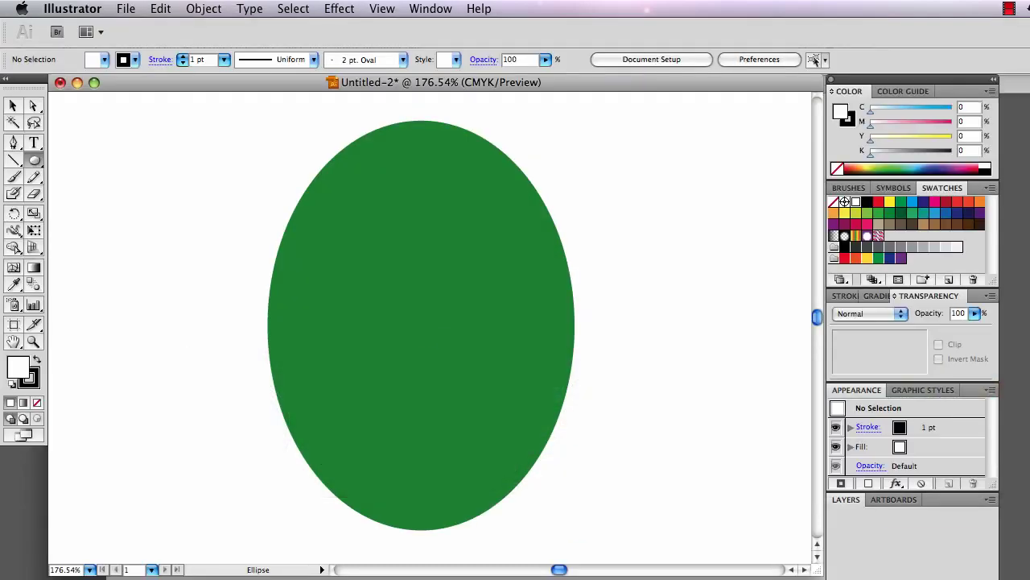
# - With the Pen tool, zoom in and draw the curved upper-left ribbon piece over the oval
pyautogui.press('super+a')
pyautogui.press('p')
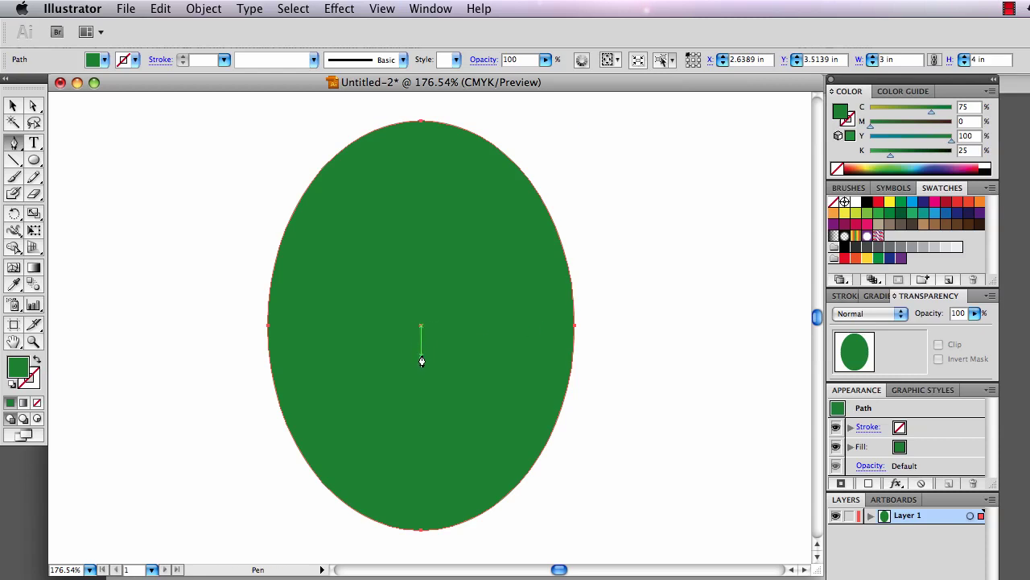
pyautogui.moveTo(420, 351); pyautogui.dragTo(384, 357)
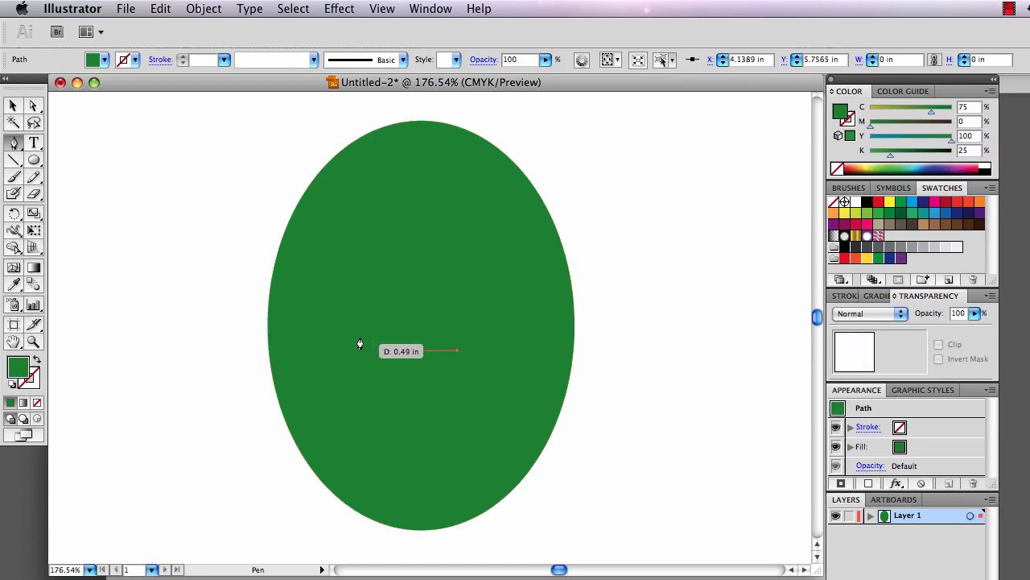
pyautogui.press('super+space')
pyautogui.moveTo(257, 318); pyautogui.dragTo(624, 512)
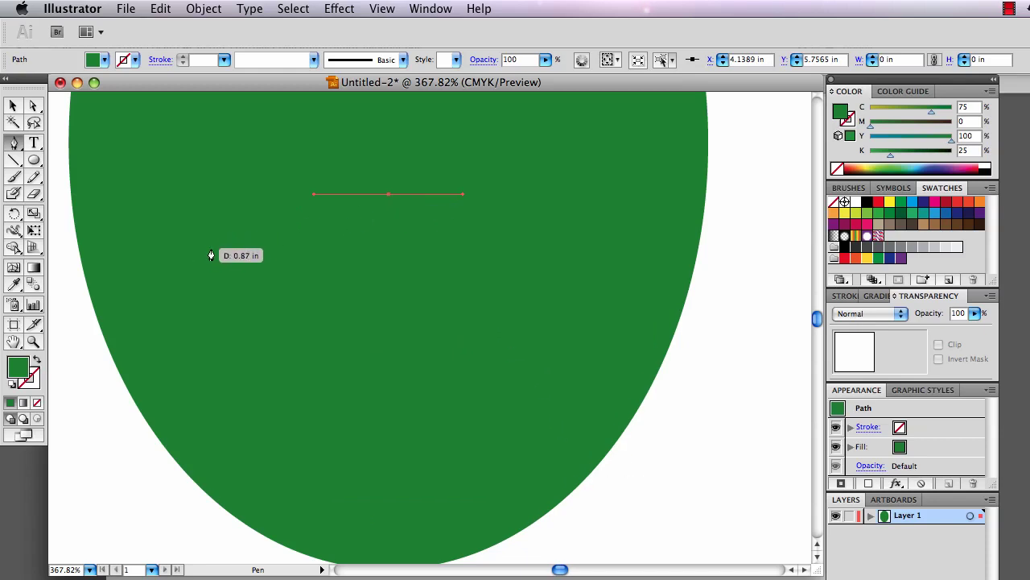
pyautogui.moveTo(210, 248); pyautogui.dragTo(169, 282)
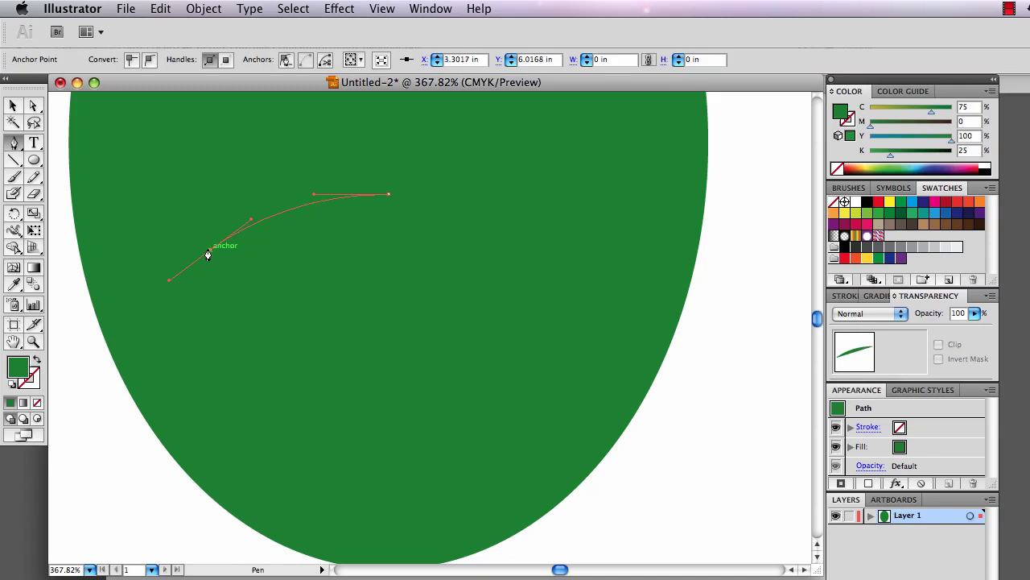
pyautogui.moveTo(210, 256); pyautogui.dragTo(387, 306)
pyautogui.hotkey('ctrl', 'z')
pyautogui.moveTo(388, 301); pyautogui.dragTo(435, 306)
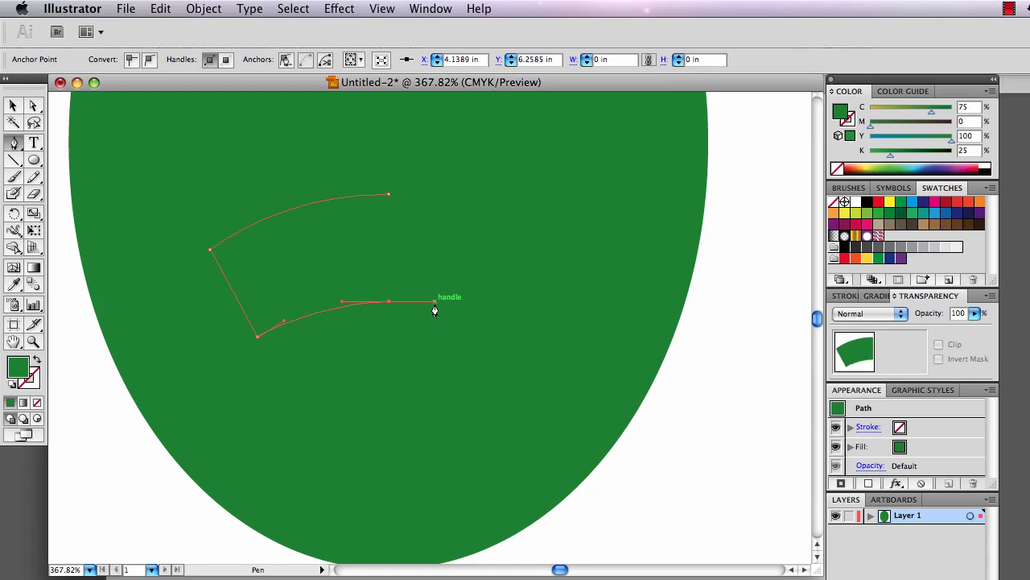
# - Give the ribbon piece default white fill and black stroke, and compare it against the handout
pyautogui.press('d')
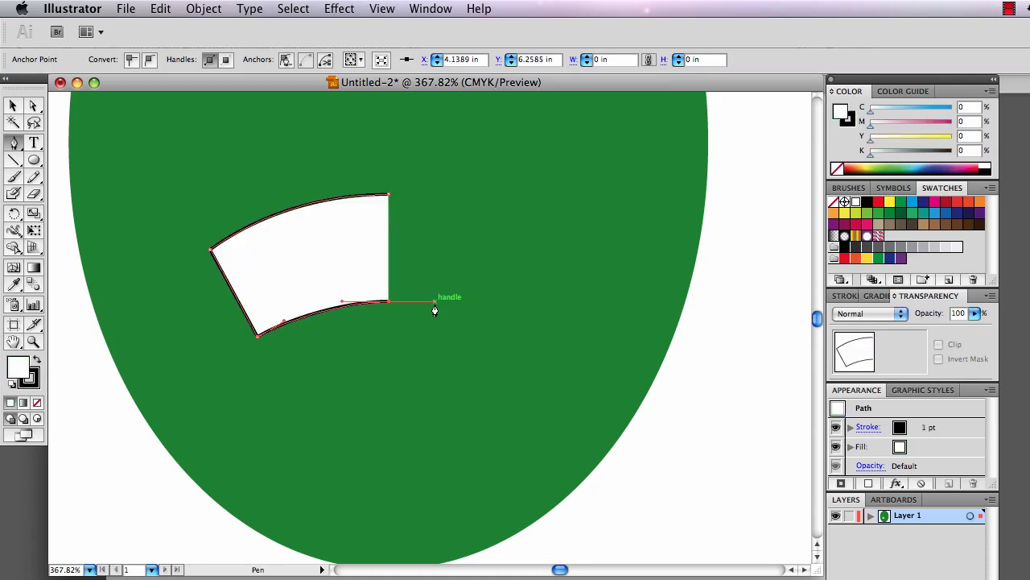
pyautogui.press('super+Tab')
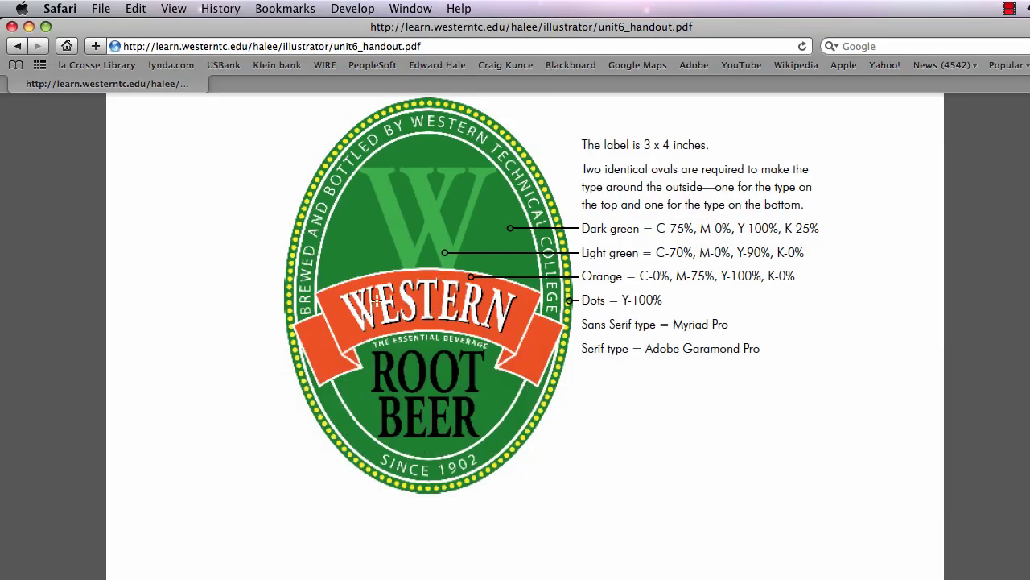
pyautogui.press('super+Tab')
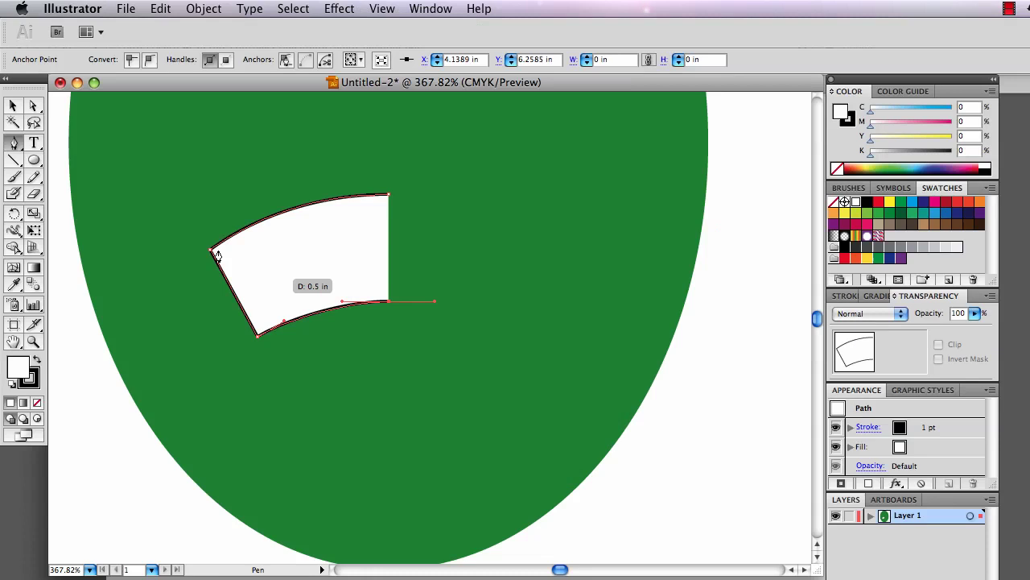
# - Drag the ribbon piece's four corner anchors into place with Direct Selection, then deselect
pyautogui.click(31, 106)
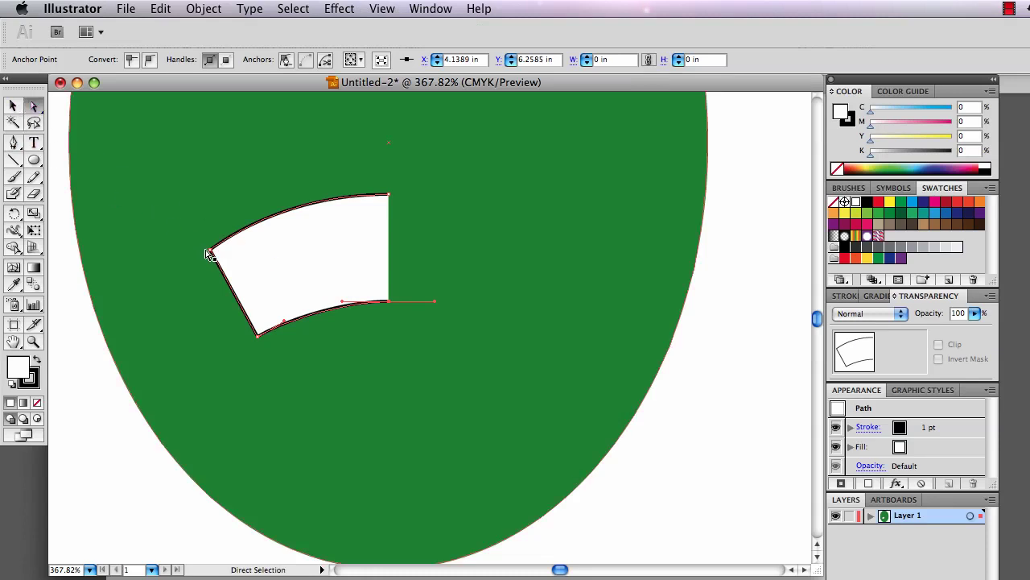
pyautogui.moveTo(210, 249); pyautogui.dragTo(211, 241)
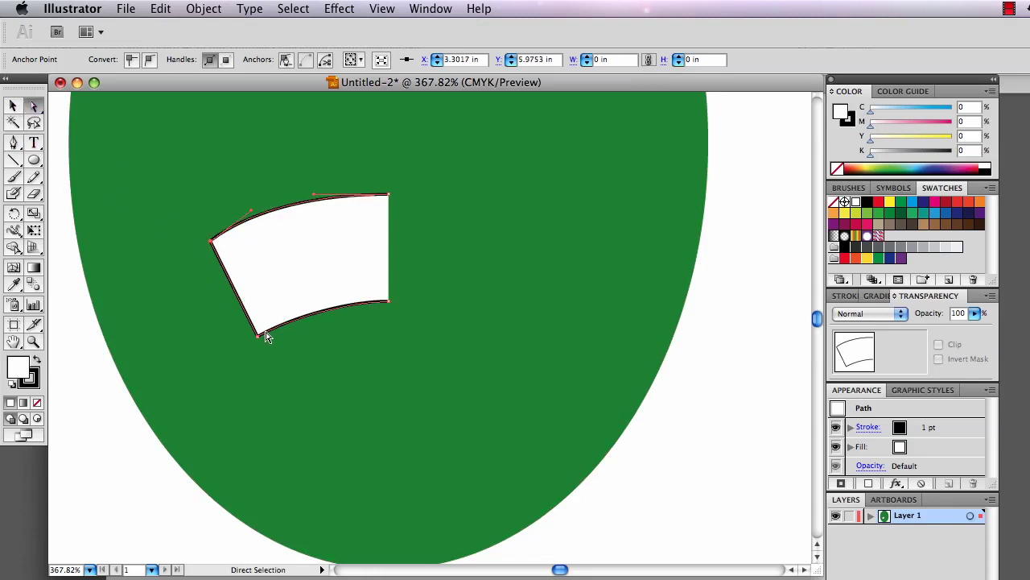
pyautogui.moveTo(261, 338); pyautogui.dragTo(264, 345)
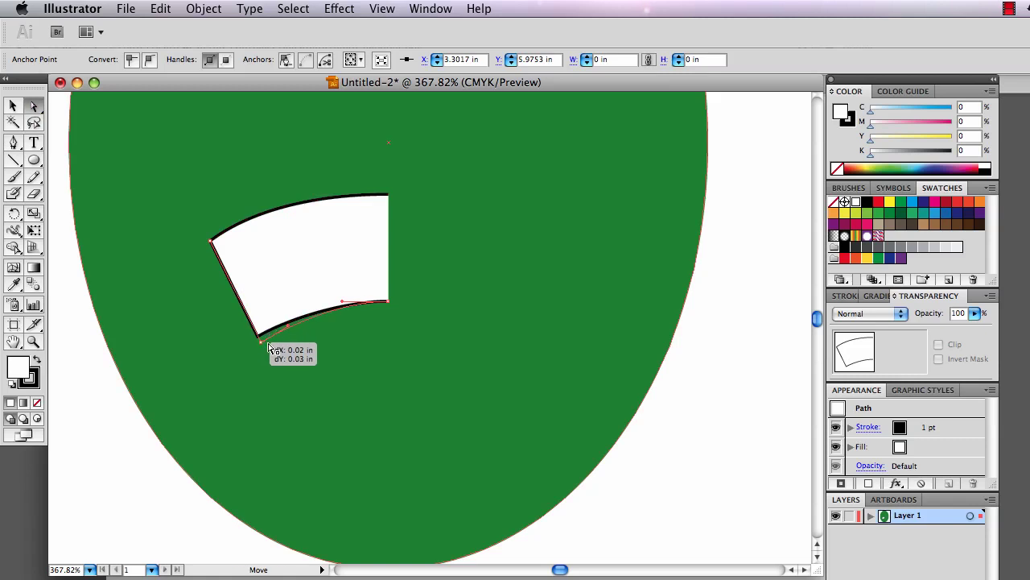
pyautogui.moveTo(391, 301); pyautogui.dragTo(392, 310)
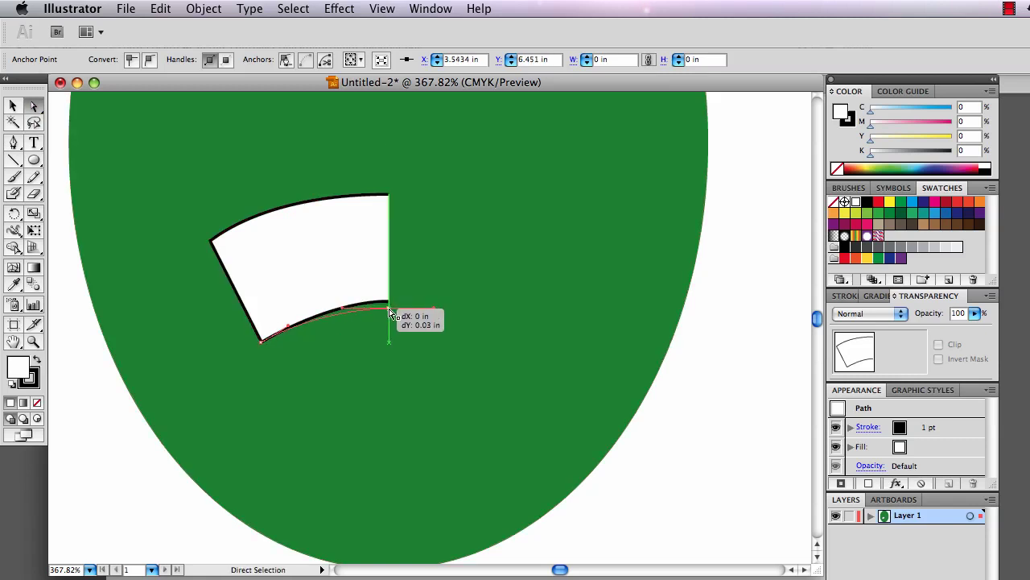
pyautogui.moveTo(390, 194); pyautogui.dragTo(389, 184)
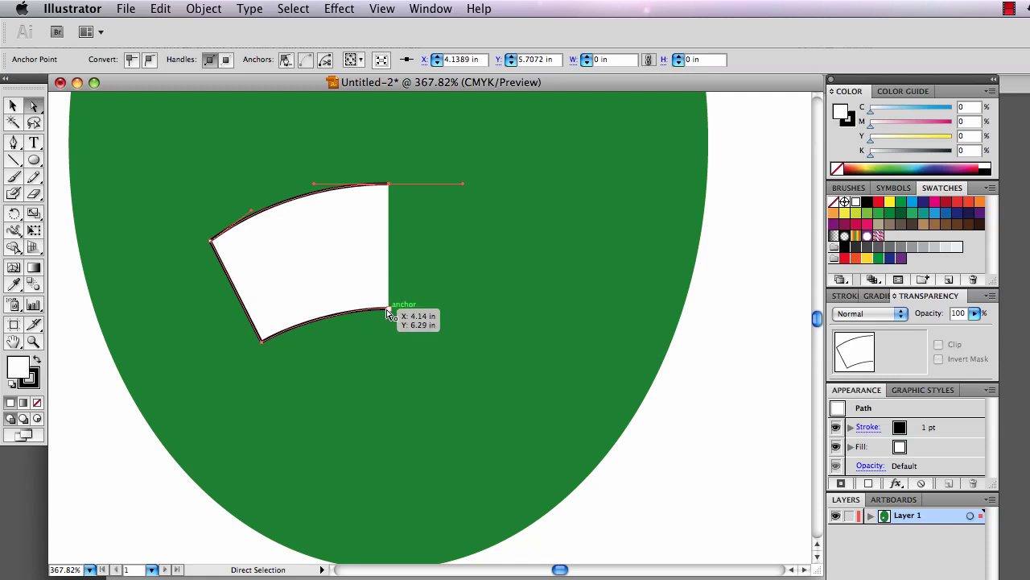
pyautogui.moveTo(390, 309); pyautogui.dragTo(391, 311)
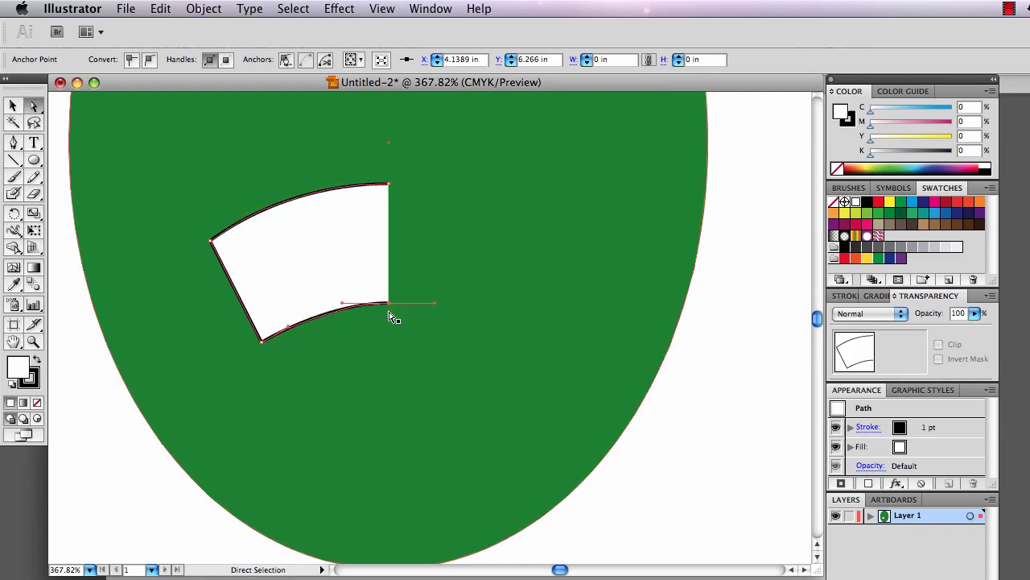
pyautogui.click(81, 300)
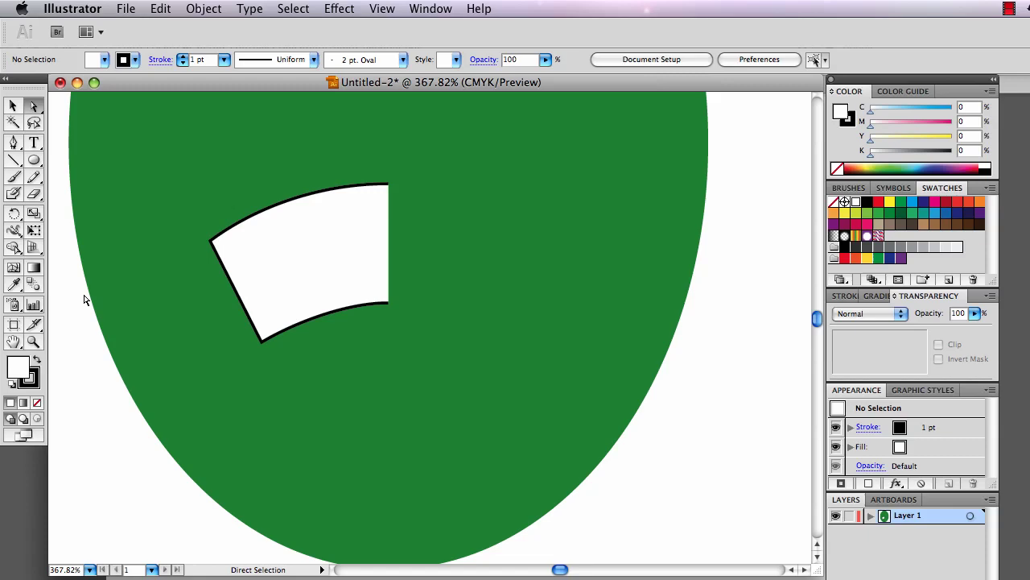
# - Enlarge the handout in Safari to study the banner before returning to Illustrator
pyautogui.press('p')
pyautogui.press('super+Tab')
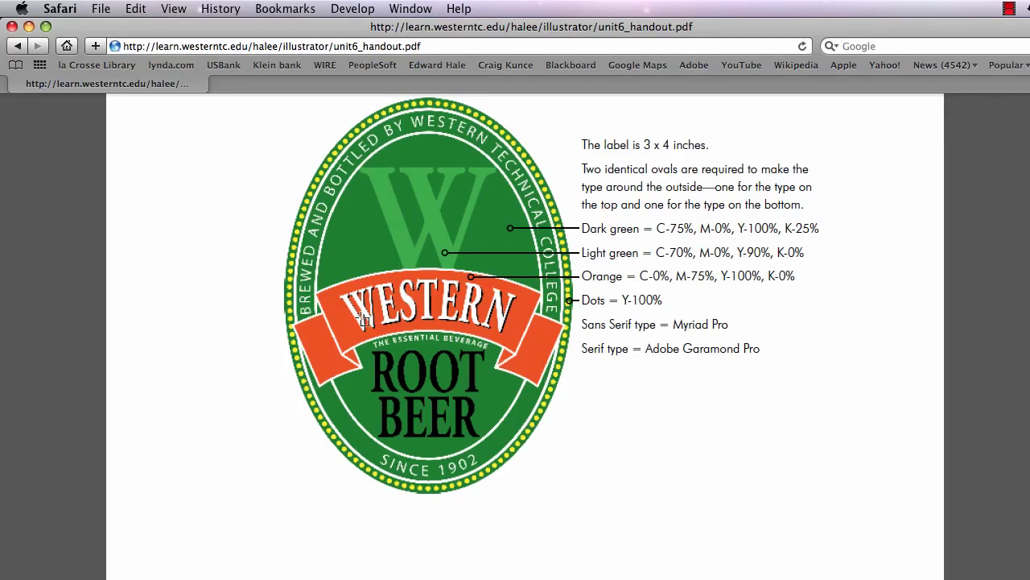
pyautogui.press('super+equal')
pyautogui.press('super+equal')
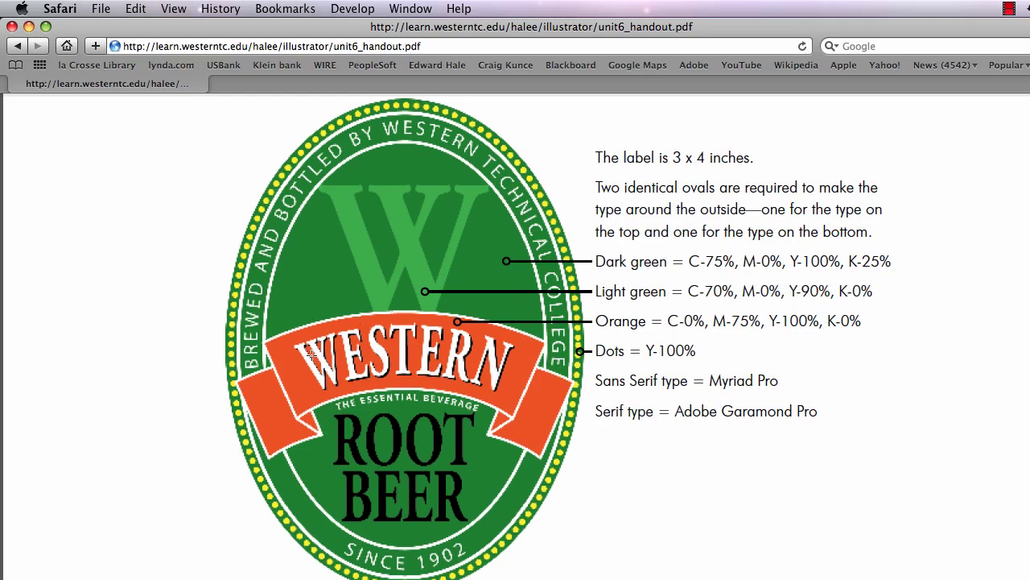
pyautogui.press('super+Tab')
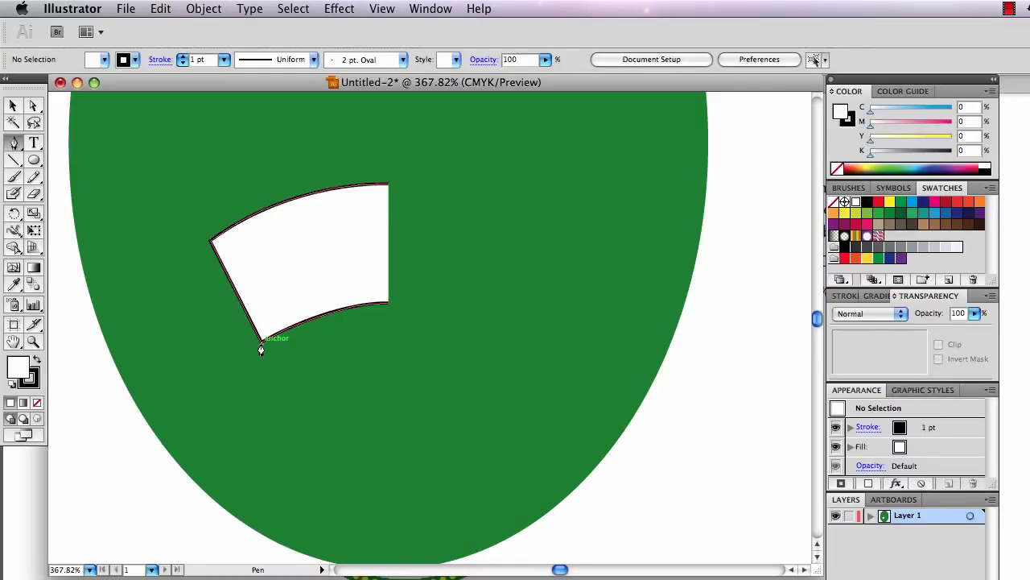
# - Draw a small triangular fold from the ribbon's bottom-left corner, undoing a stray point
pyautogui.moveTo(261, 347); pyautogui.dragTo(299, 356)
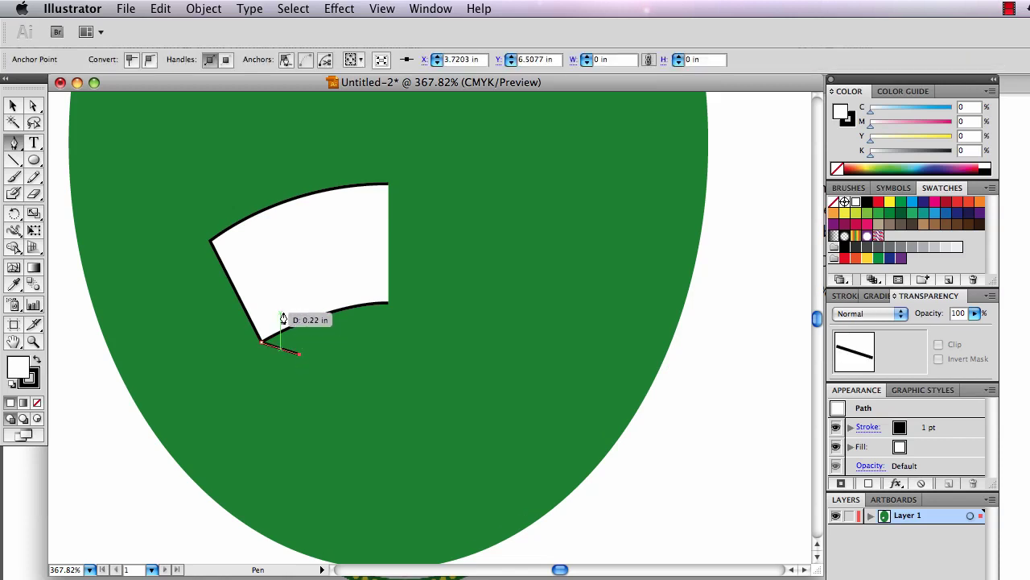
pyautogui.moveTo(283, 319); pyautogui.dragTo(262, 348)
pyautogui.press('super')
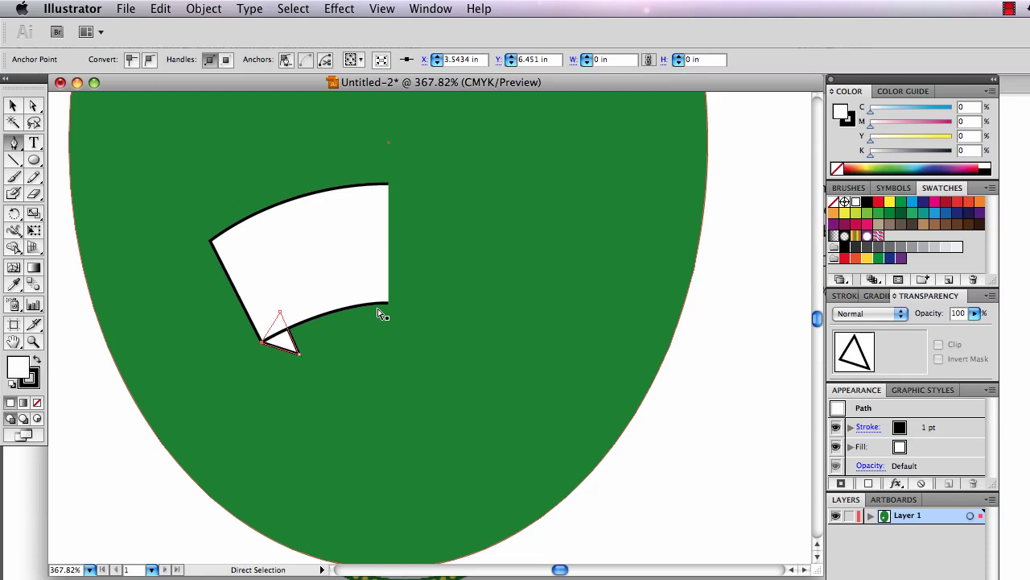
pyautogui.click(590, 478)
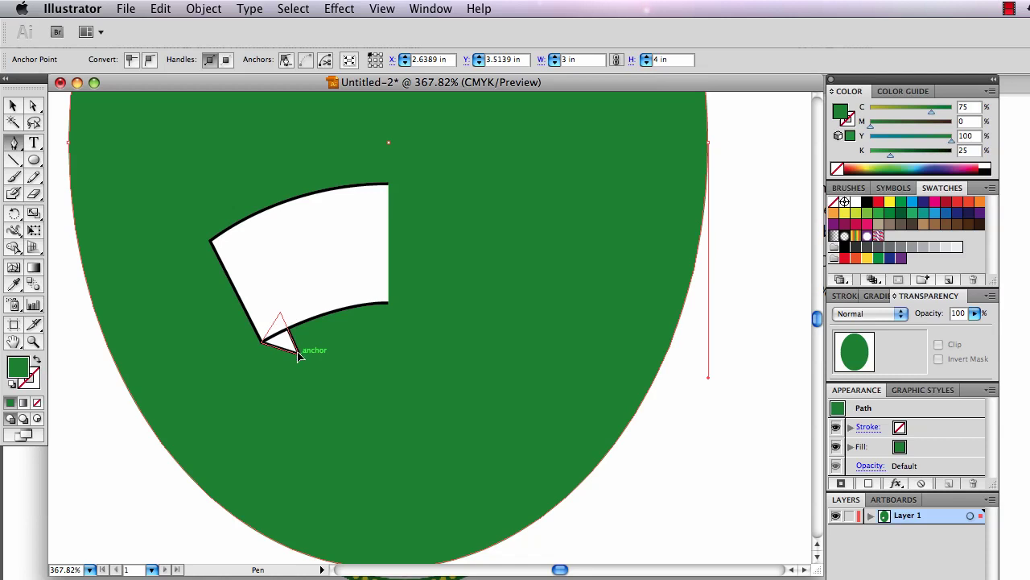
pyautogui.click(298, 357)
pyautogui.press('super+z')
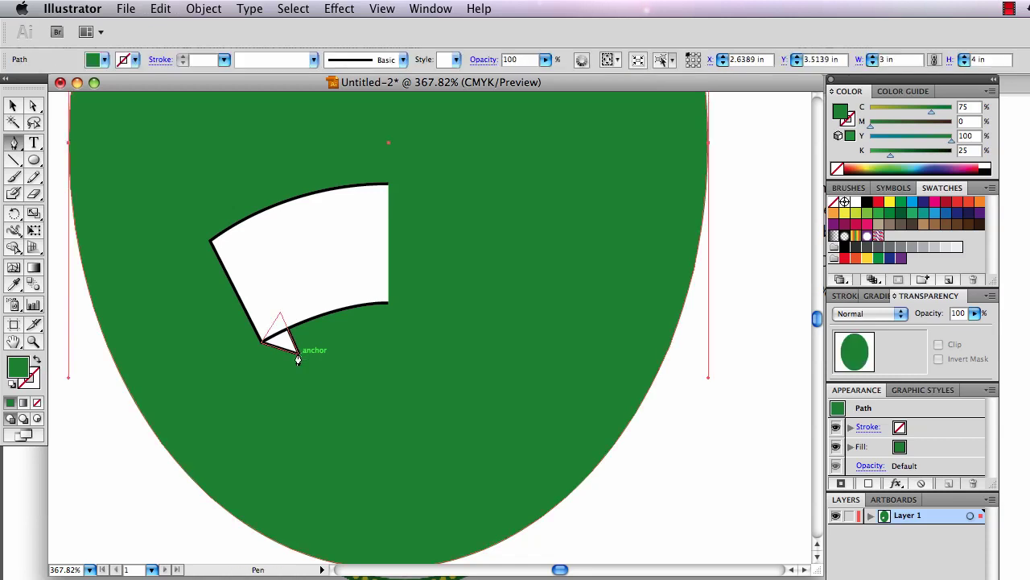
pyautogui.press('super+shift+a')
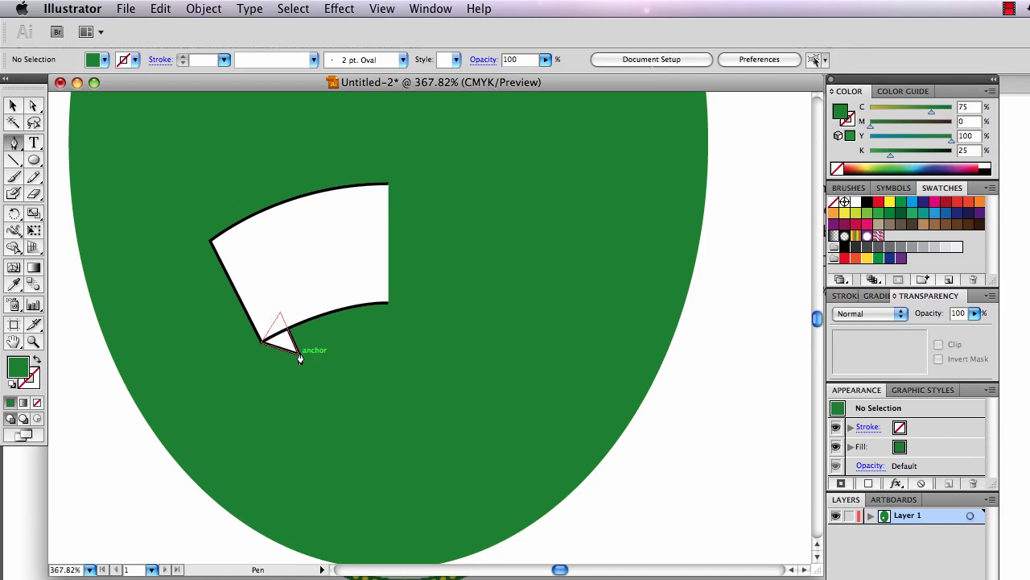
# - Draw the closed curved left tail piece extending out from the triangular fold
pyautogui.moveTo(298, 356); pyautogui.dragTo(277, 360)
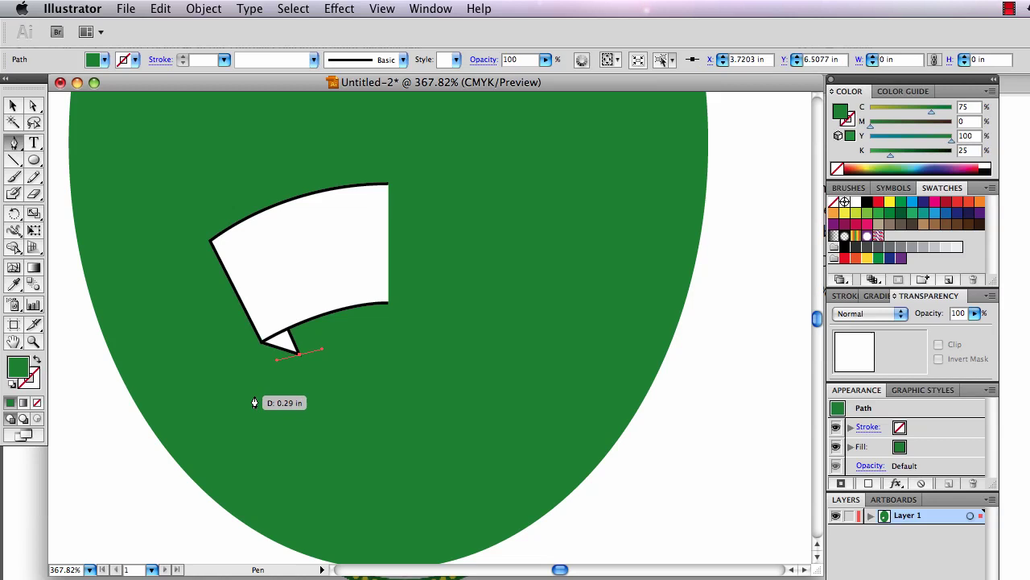
pyautogui.moveTo(238, 401); pyautogui.dragTo(223, 435)
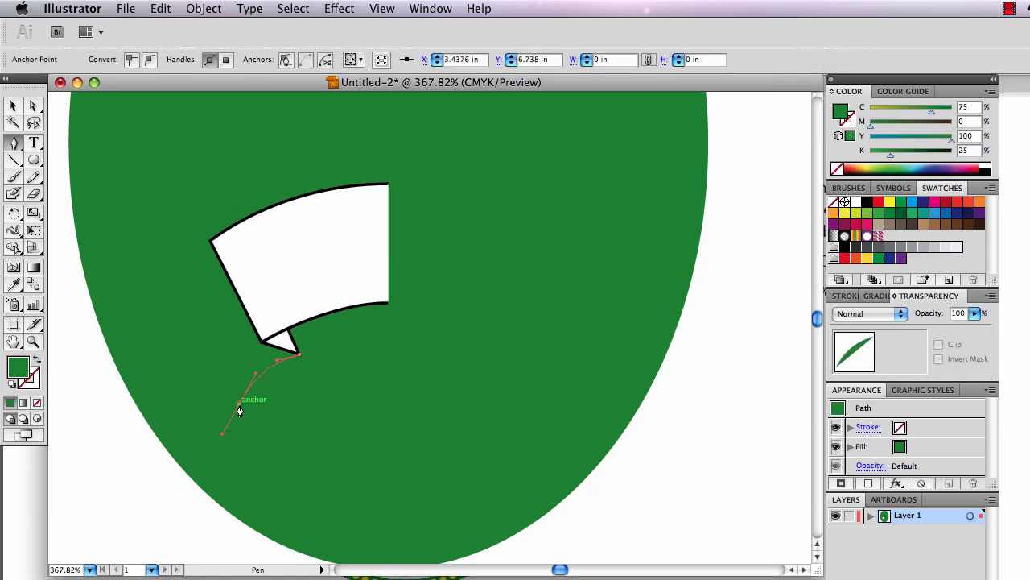
pyautogui.click(239, 403)
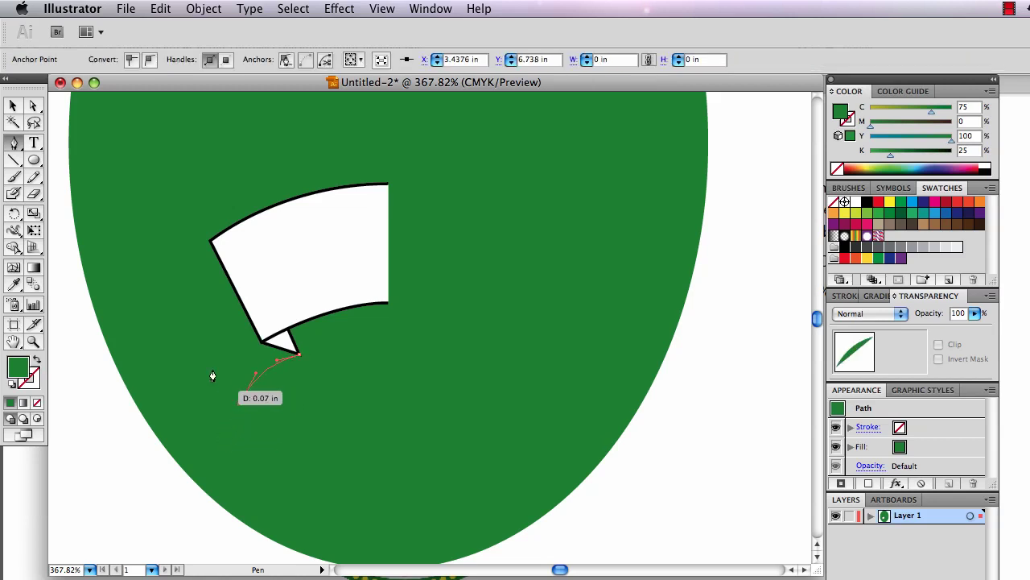
pyautogui.click(174, 322)
pyautogui.moveTo(174, 322); pyautogui.dragTo(196, 298)
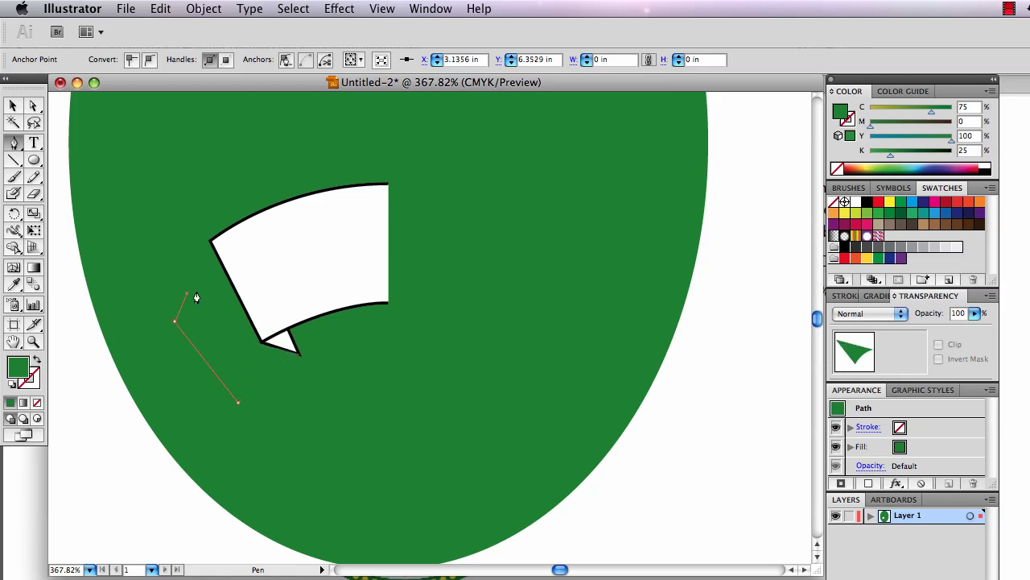
pyautogui.moveTo(249, 274); pyautogui.dragTo(270, 276)
pyautogui.click(252, 276)
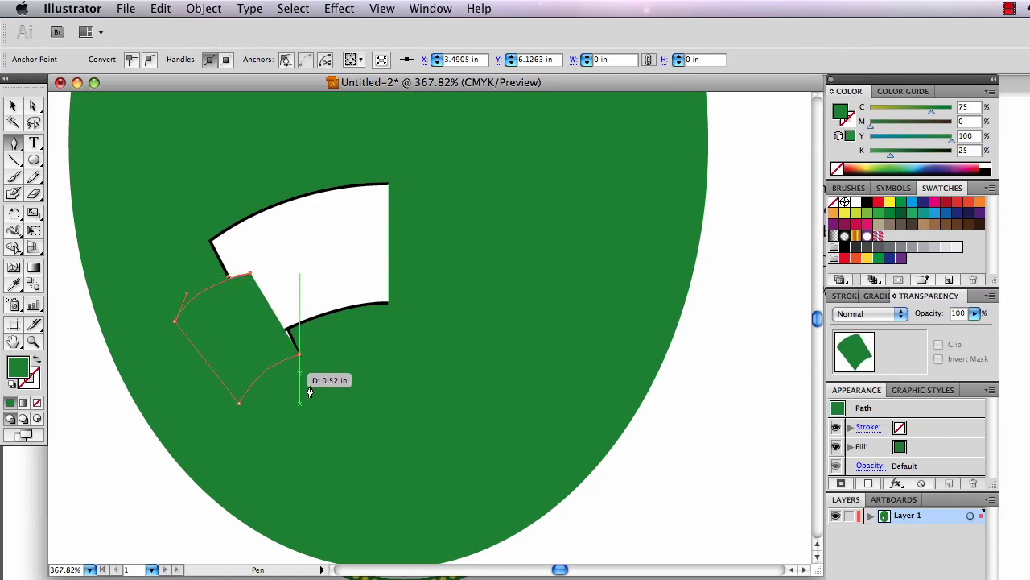
pyautogui.click(300, 357)
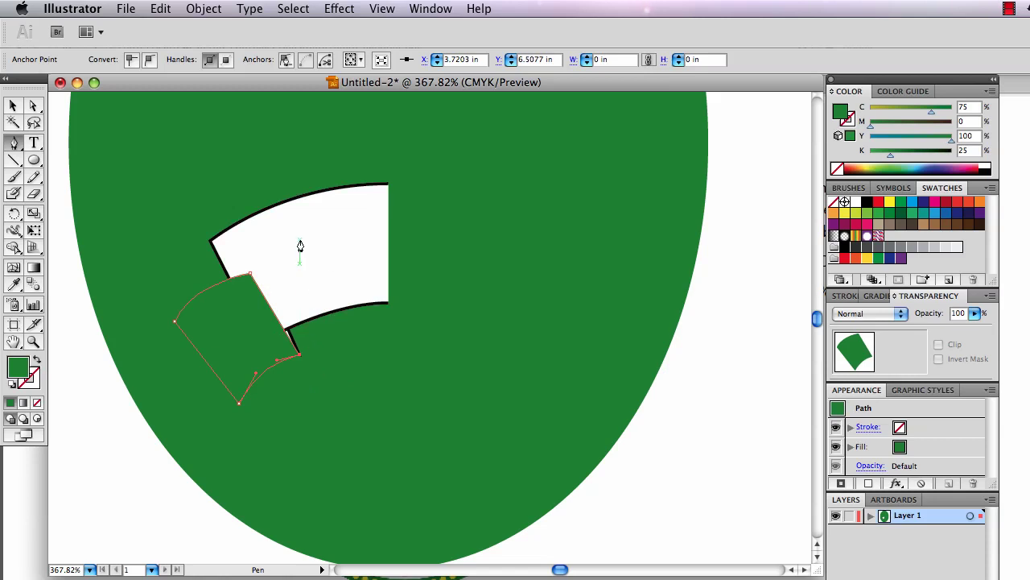
# - Make the tail white with black outline, send it behind the band, and nudge its left corner
pyautogui.press('d')
pyautogui.press('super')
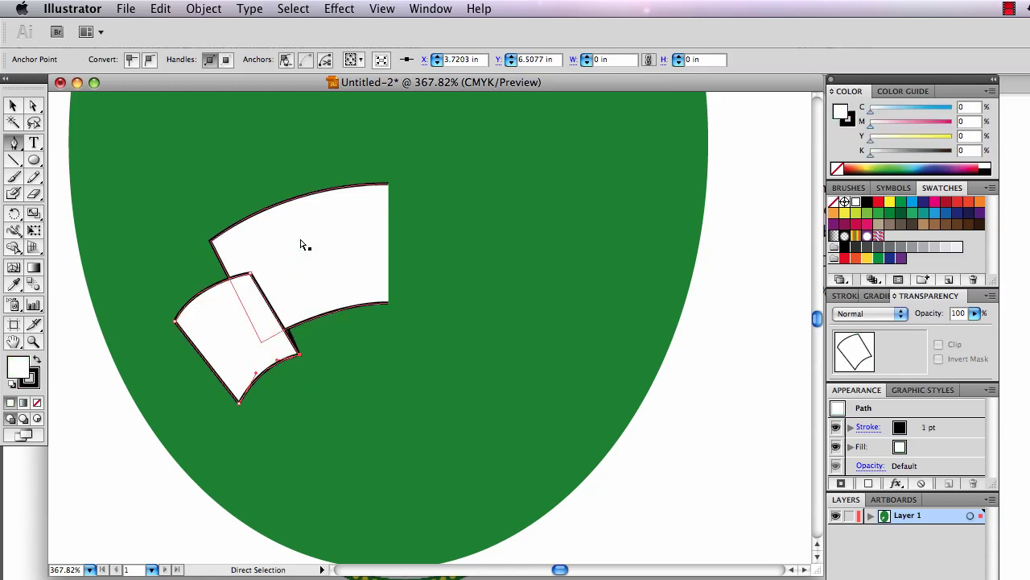
pyautogui.press('super+bracketleft')
pyautogui.press('super+bracketleft')
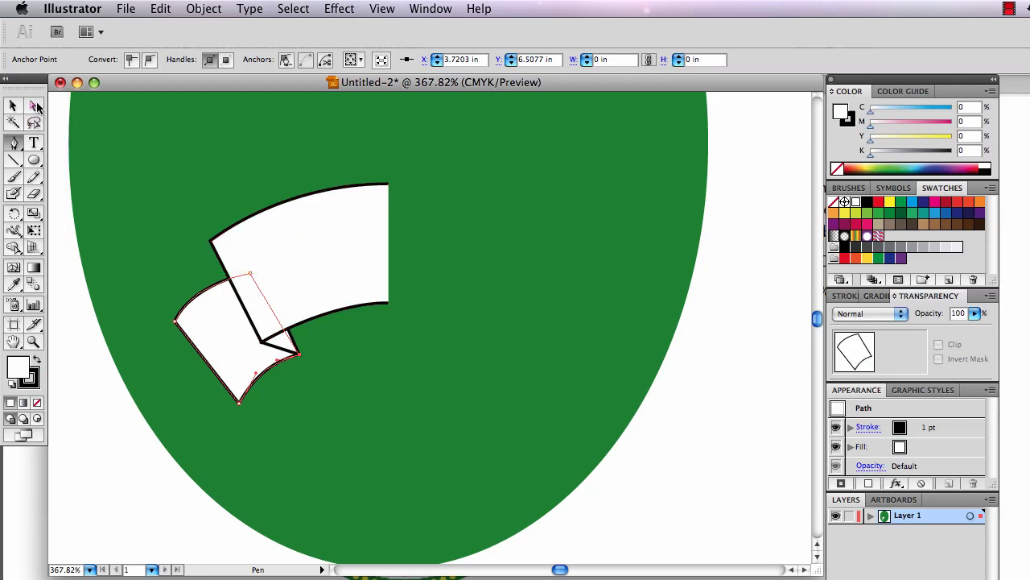
pyautogui.click(33, 106)
pyautogui.moveTo(176, 321); pyautogui.dragTo(329, 386)
# - Apply Round Join in the Stroke panel to the arched band and end piece outlines
pyautogui.click(91, 384)
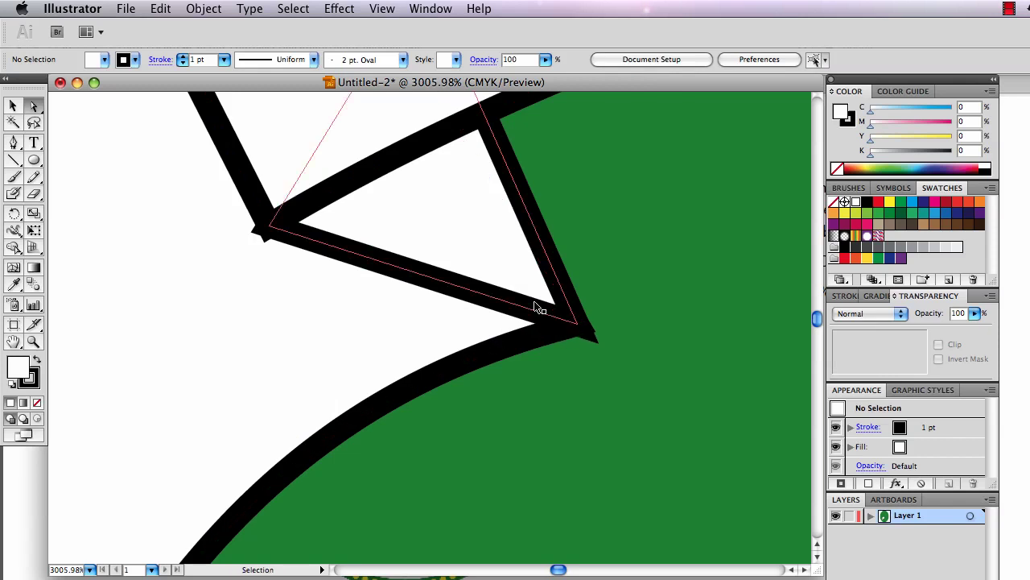
pyautogui.press('super+minus')
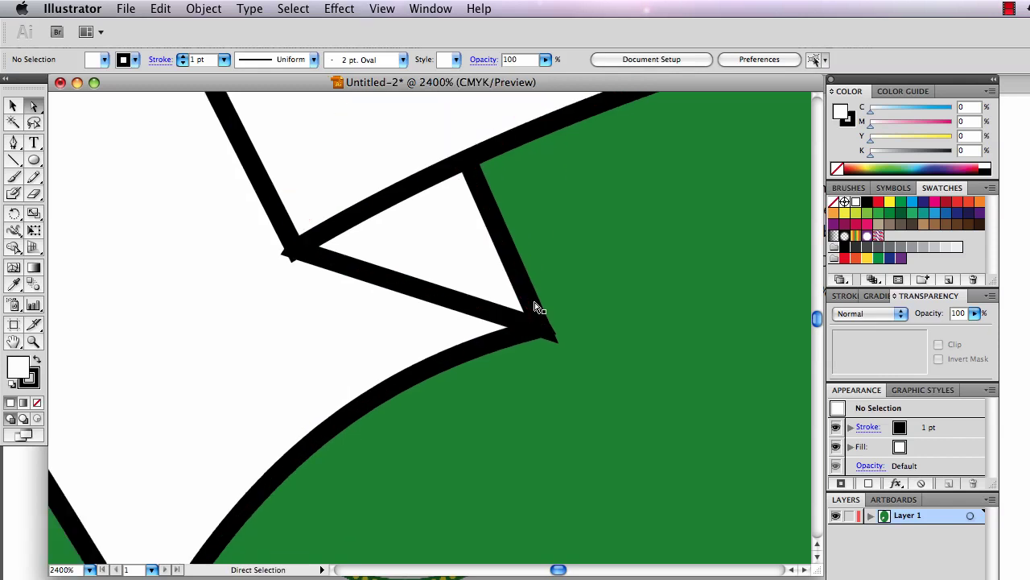
pyautogui.click(372, 170)
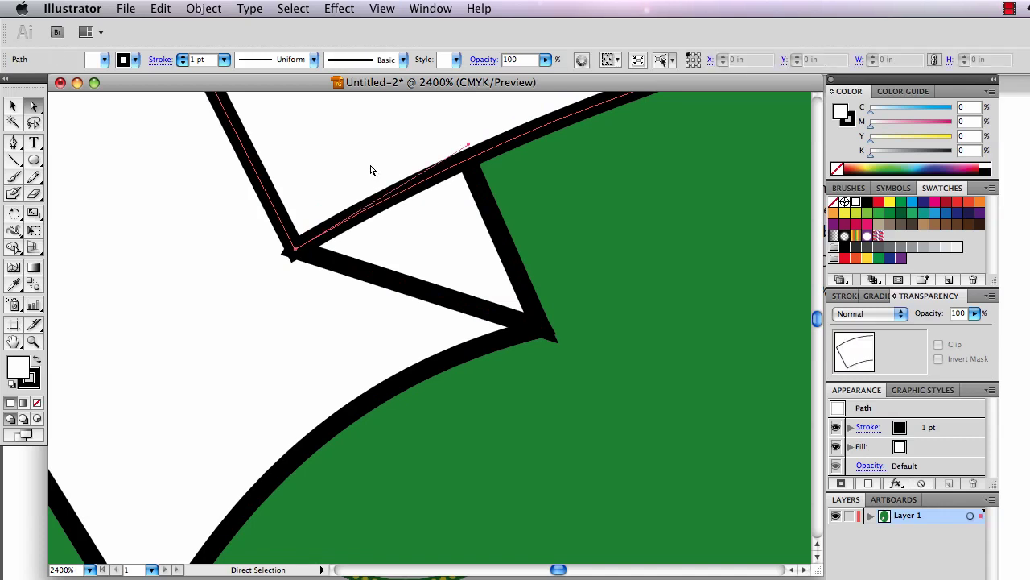
pyautogui.keyDown('shift'); pyautogui.click(403, 280); pyautogui.keyUp('shift')
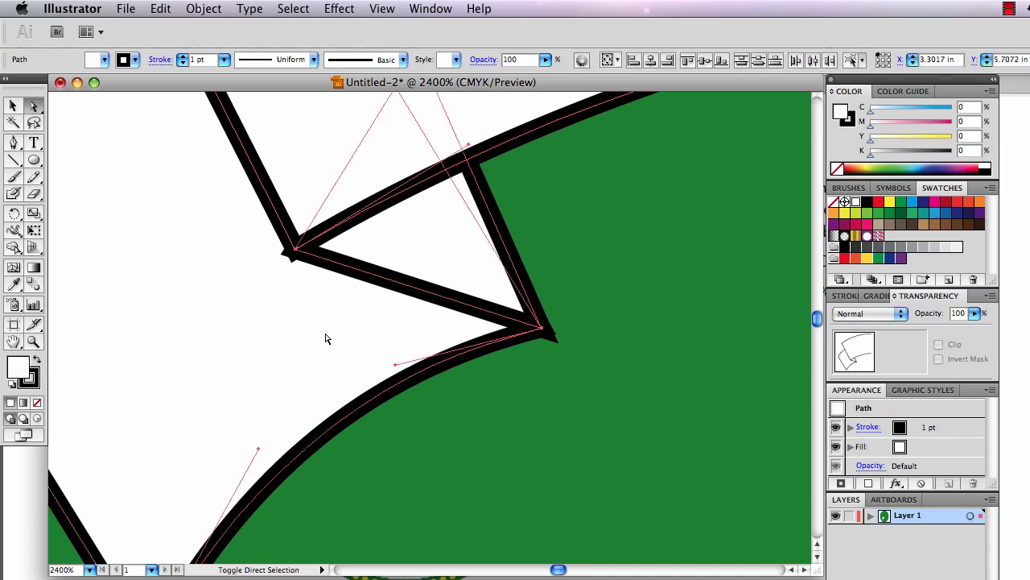
pyautogui.click(850, 296)
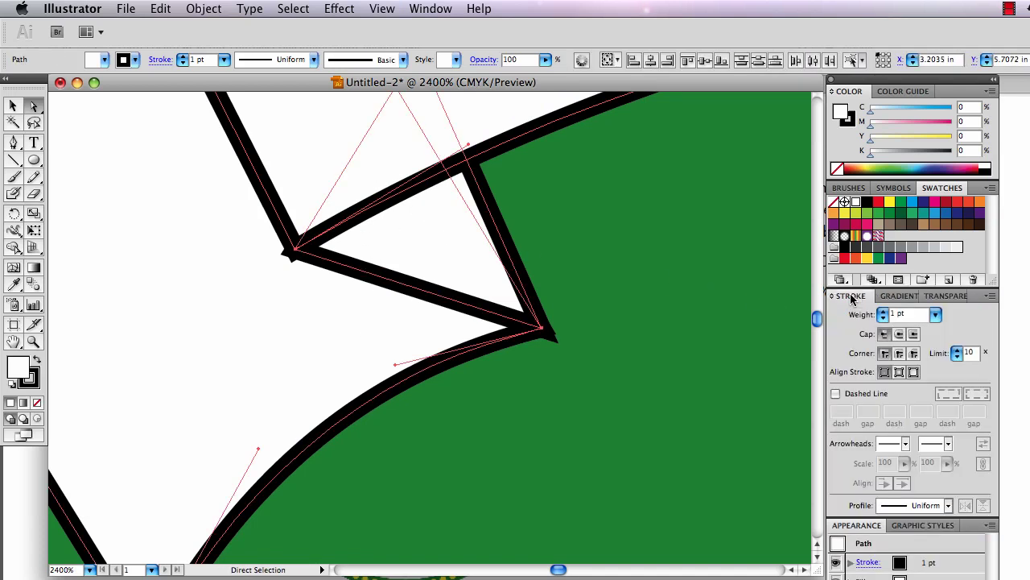
pyautogui.click(900, 357)
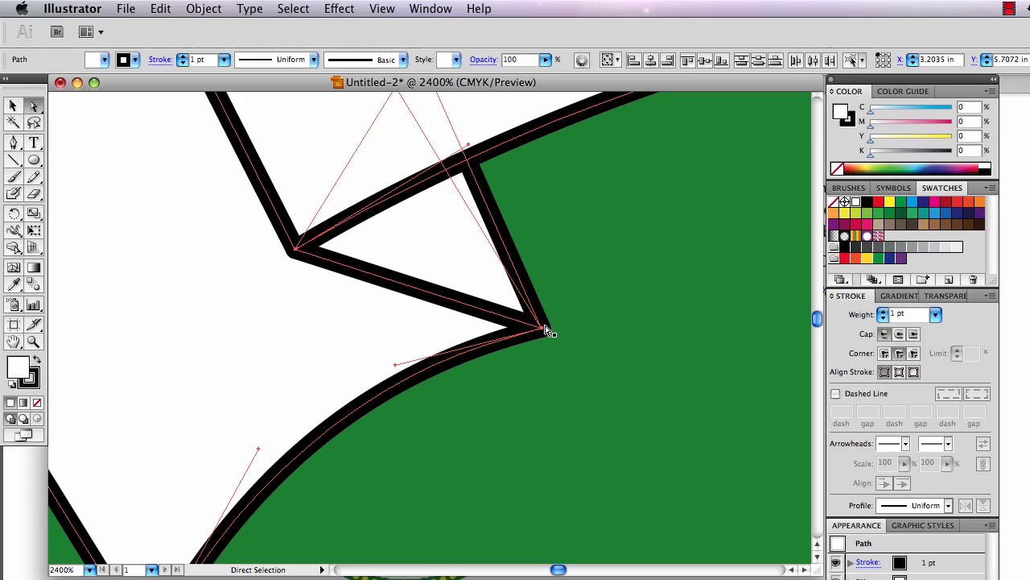
pyautogui.press('super+shift+a')
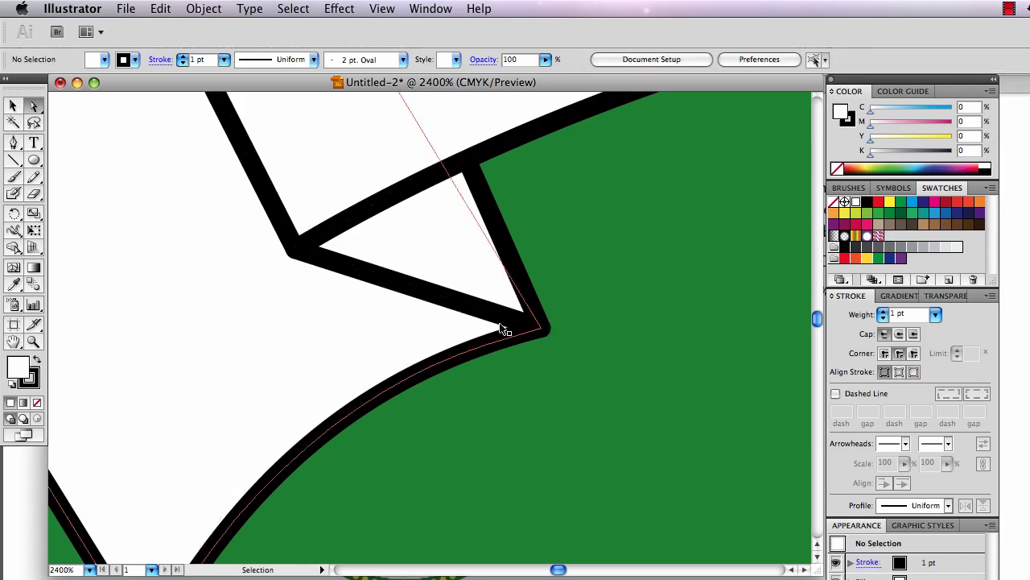
pyautogui.press('super+minus')
pyautogui.press('super+minus')
pyautogui.press('super+minus')
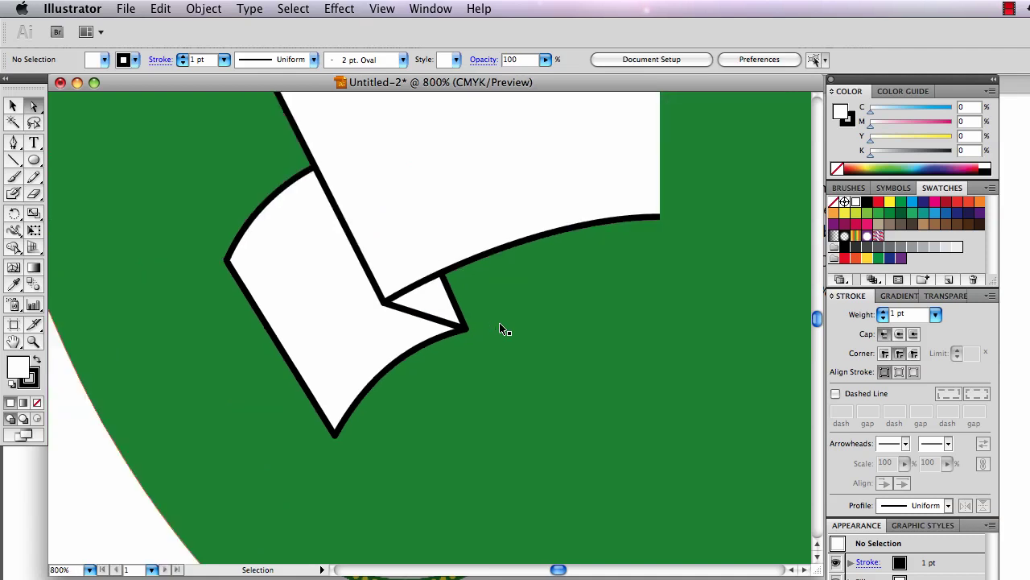
pyautogui.press('super+minus')
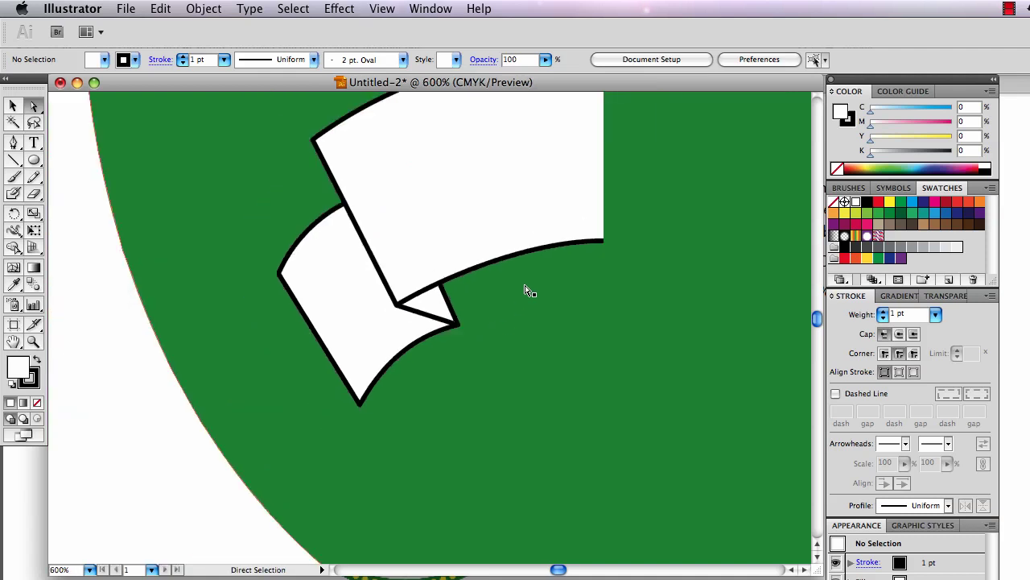
# - Reflect a copy of the band and end piece across a vertical 90° axis at the band's top centre
pyautogui.moveTo(570, 230); pyautogui.dragTo(382, 329)
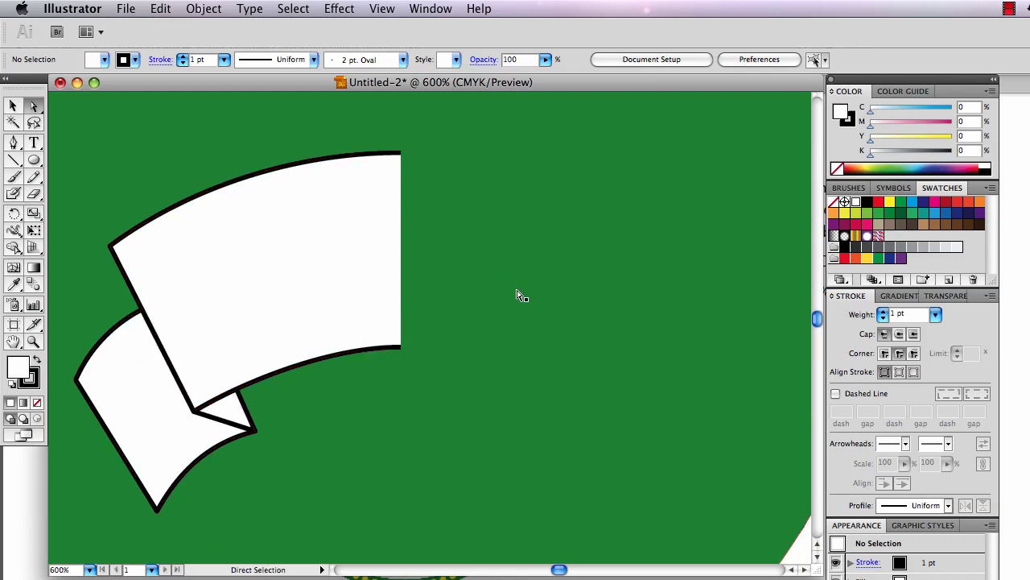
pyautogui.click(208, 432)
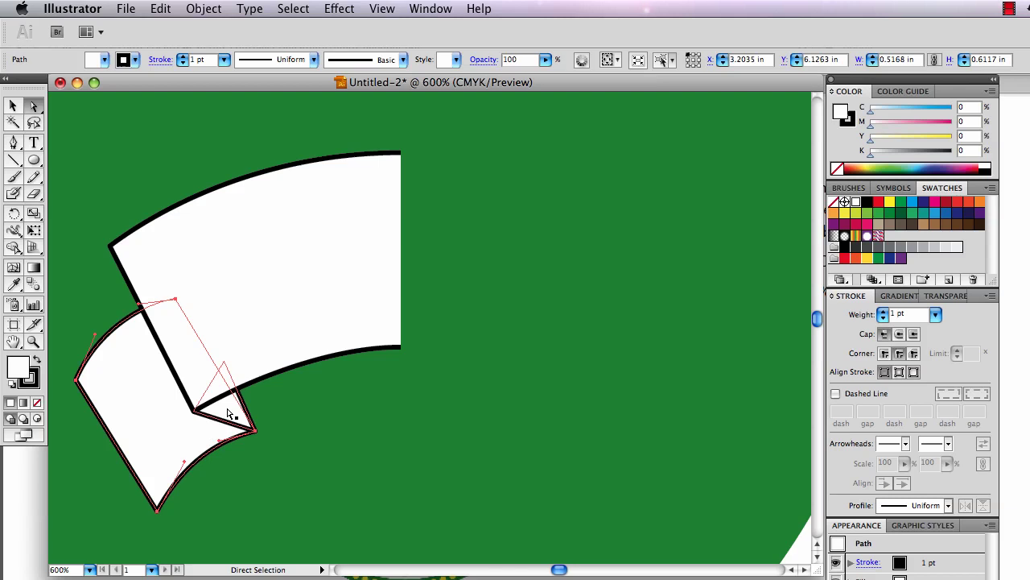
pyautogui.keyDown('shift'); pyautogui.click(264, 318); pyautogui.keyUp('shift')
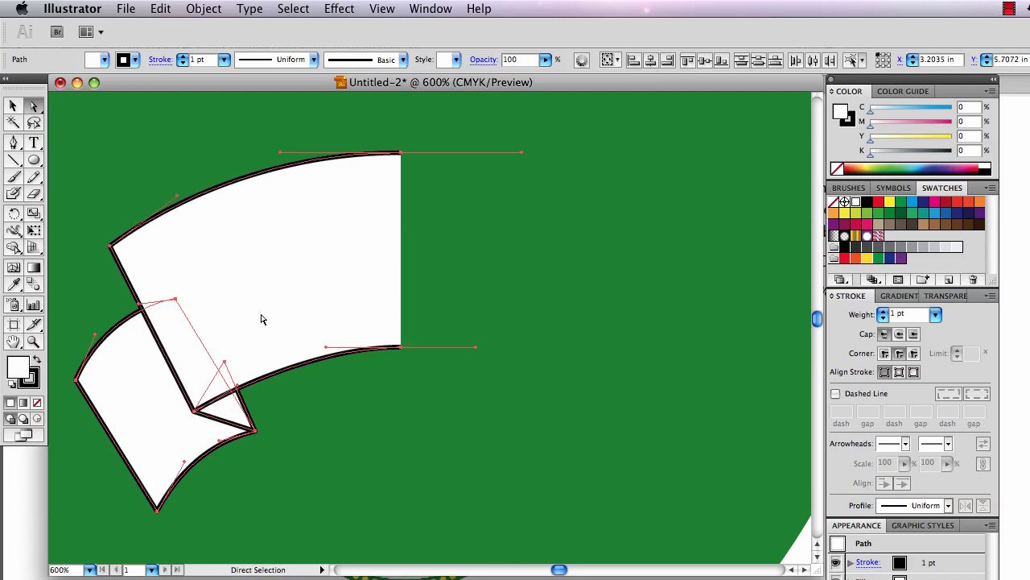
pyautogui.click(13, 215)
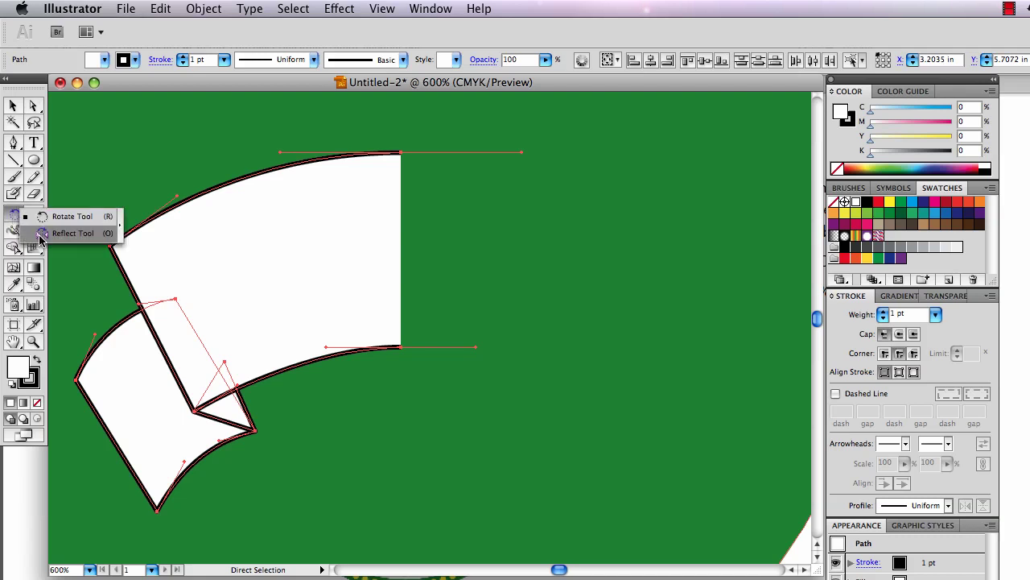
pyautogui.click(40, 234)
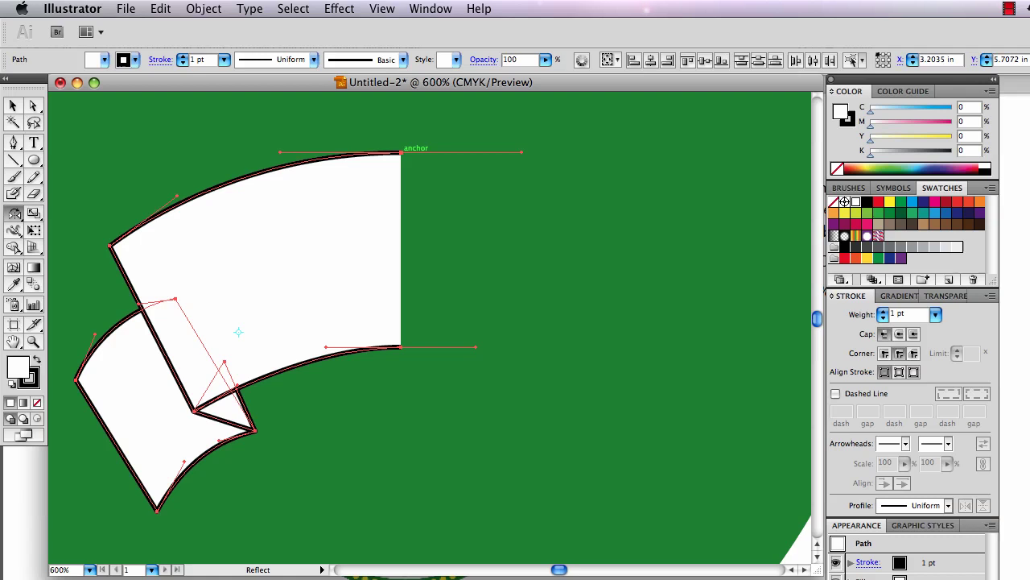
pyautogui.keyDown('alt'); pyautogui.click(401, 152); pyautogui.keyUp('alt')
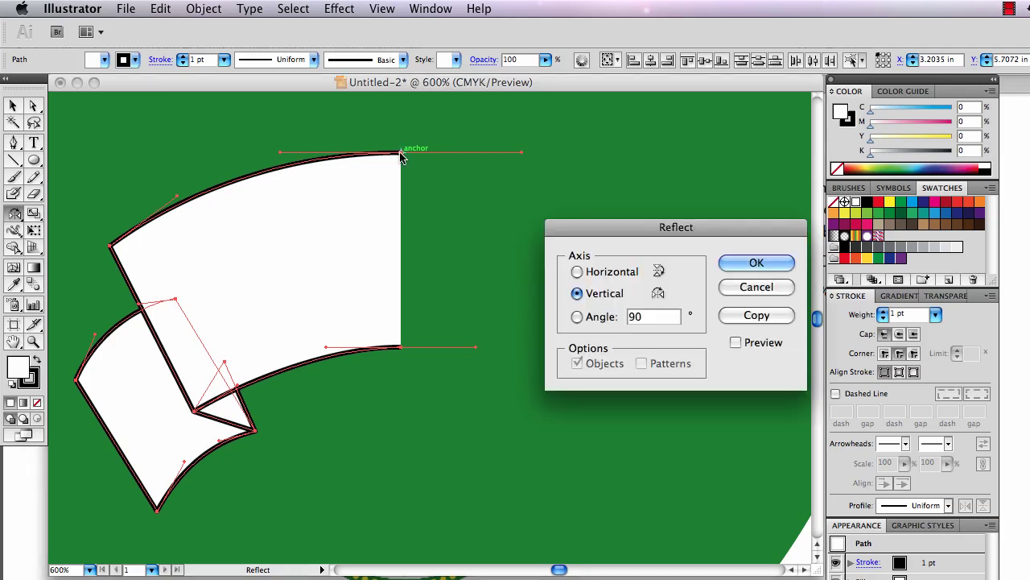
pyautogui.moveTo(641, 231); pyautogui.dragTo(536, 164)
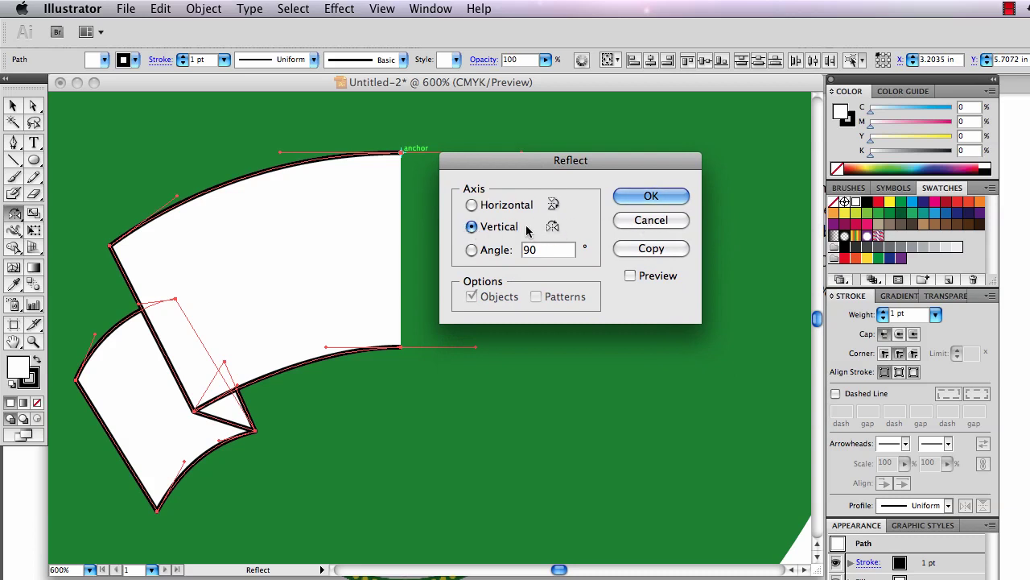
pyautogui.click(652, 249)
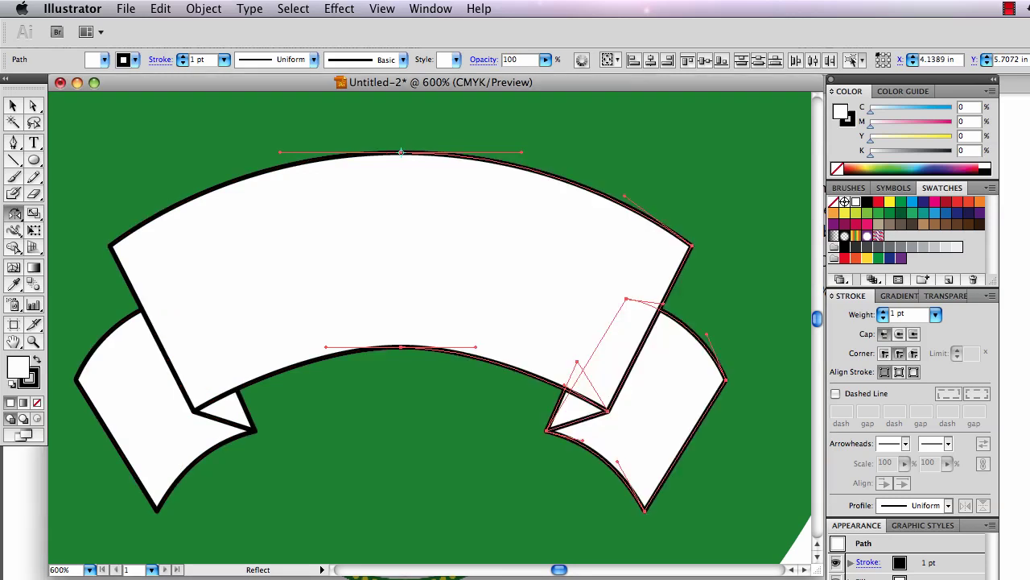
pyautogui.press('super+shift+a')
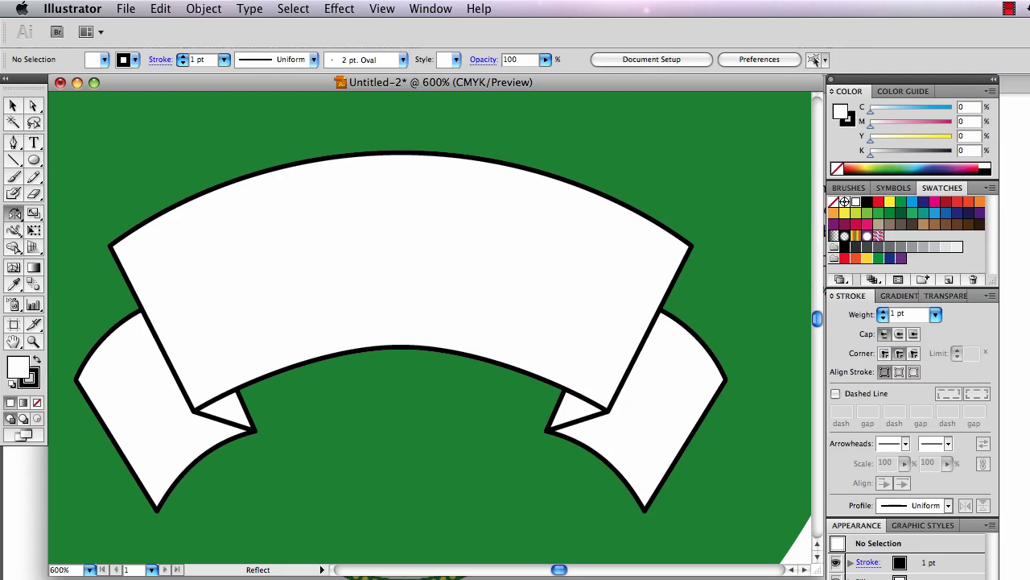
# - Select the green oval and hide it with Object > Hide > Selection
pyautogui.press('v')
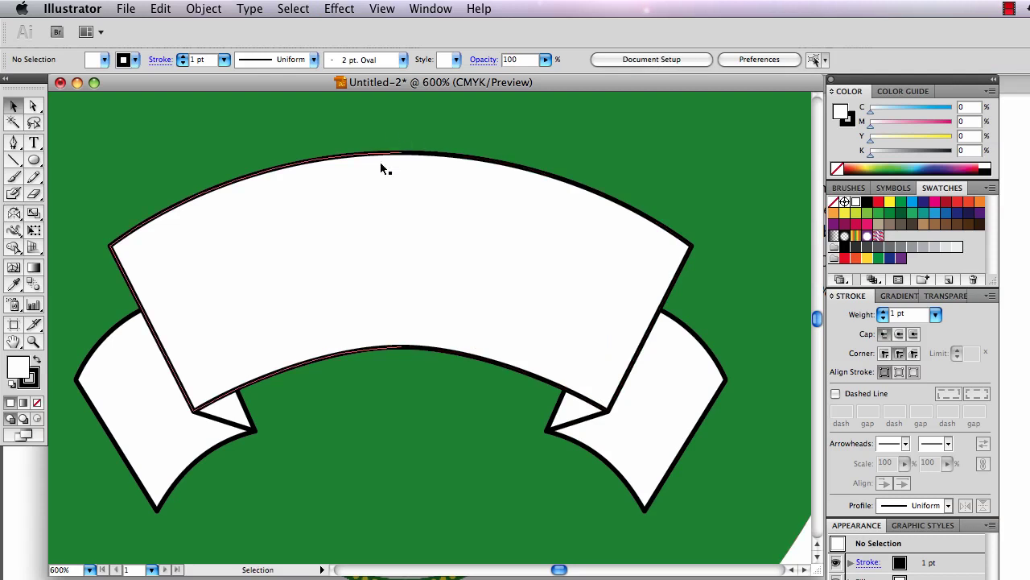
pyautogui.click(381, 164)
pyautogui.click(423, 169)
pyautogui.click(380, 171)
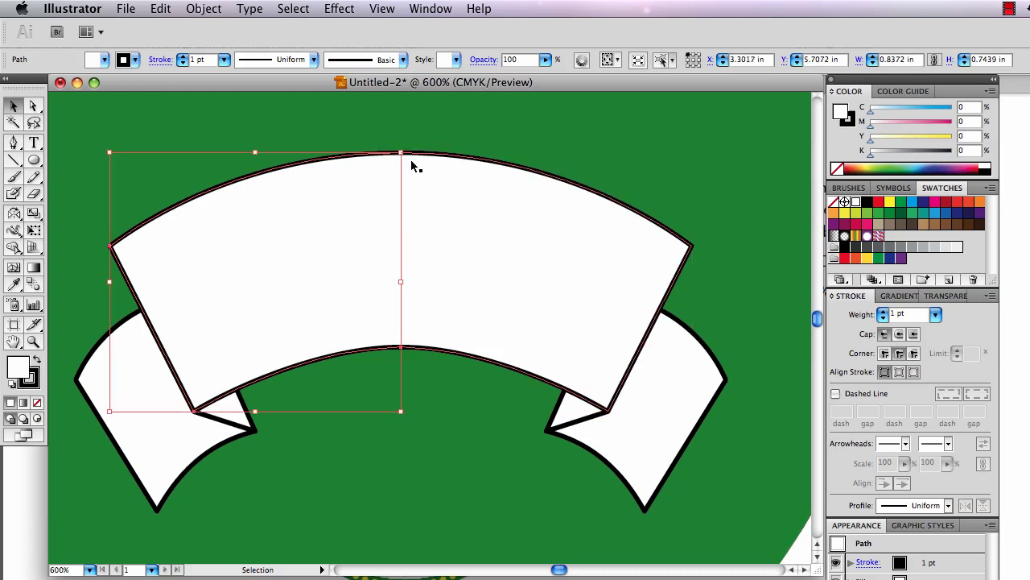
pyautogui.click(440, 125)
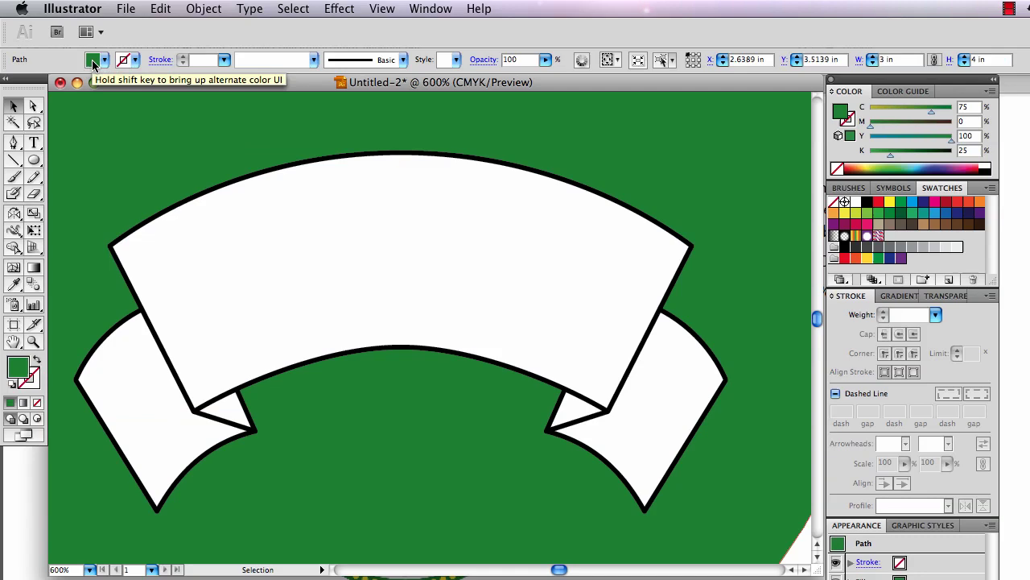
pyautogui.click(204, 9)
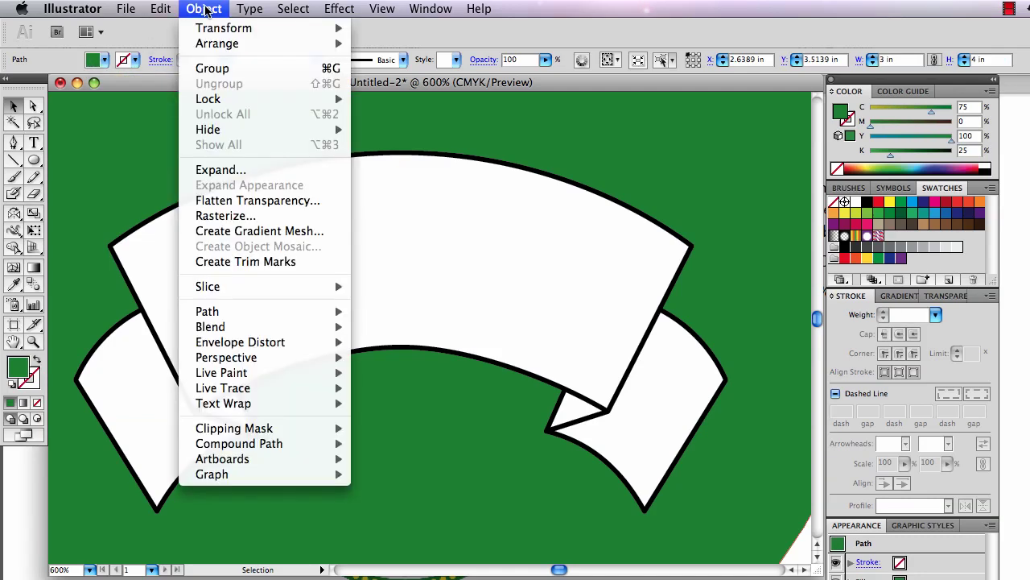
pyautogui.moveTo(231, 130)
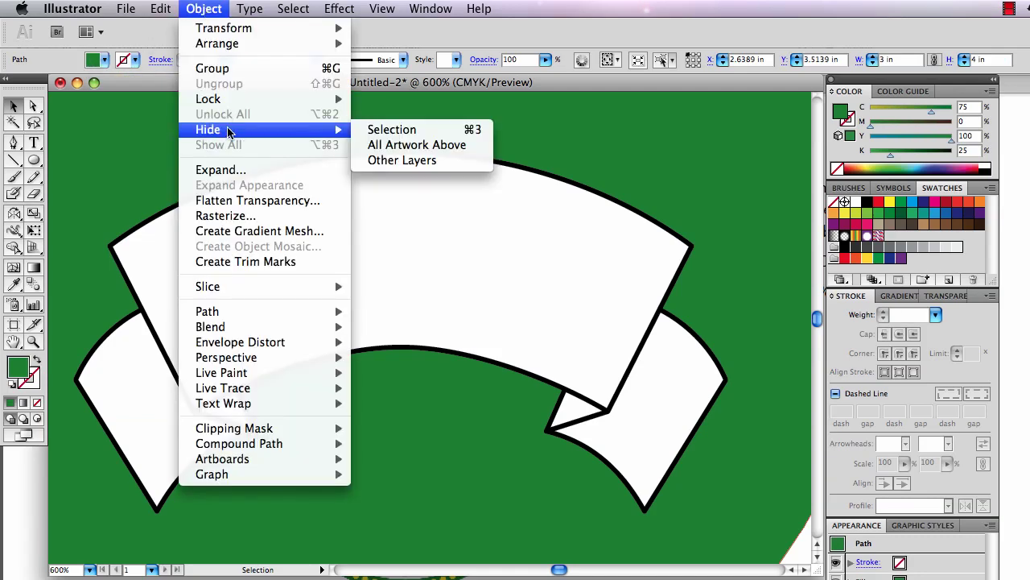
pyautogui.click(395, 130)
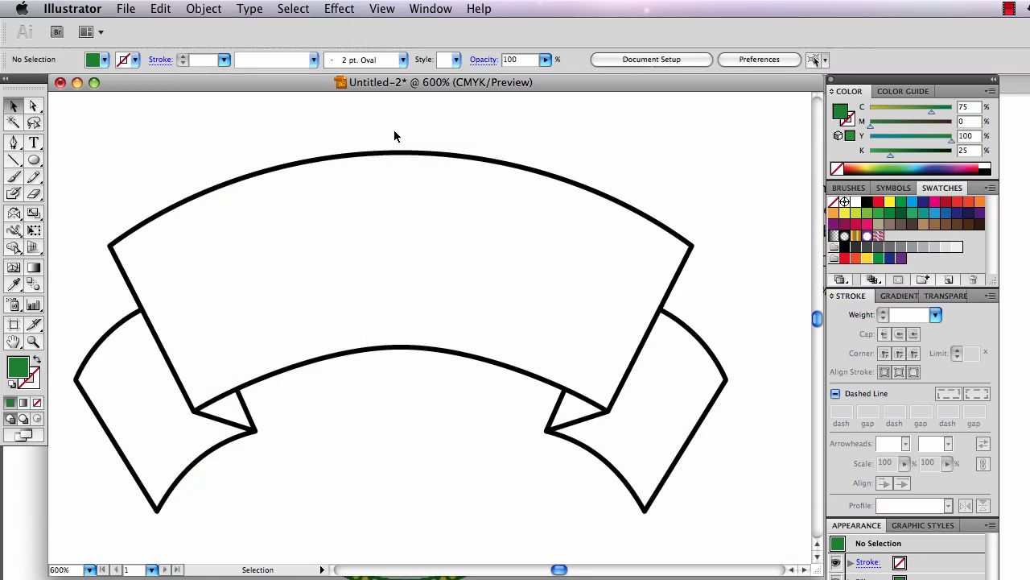
# - Join the overlapping anchors at the top of the banner arc with Object > Path > Join
pyautogui.press('a')
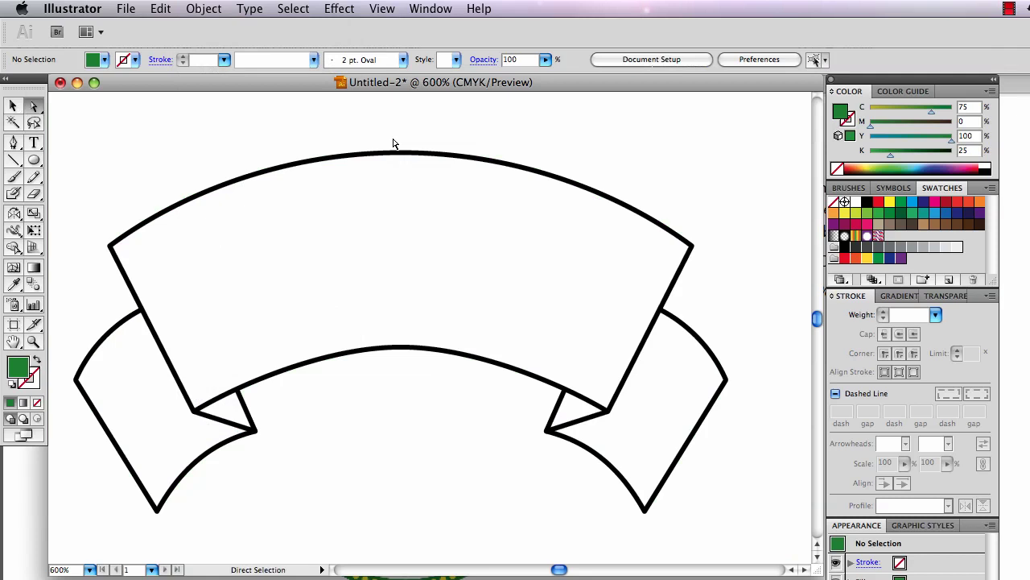
pyautogui.moveTo(387, 140); pyautogui.dragTo(417, 166)
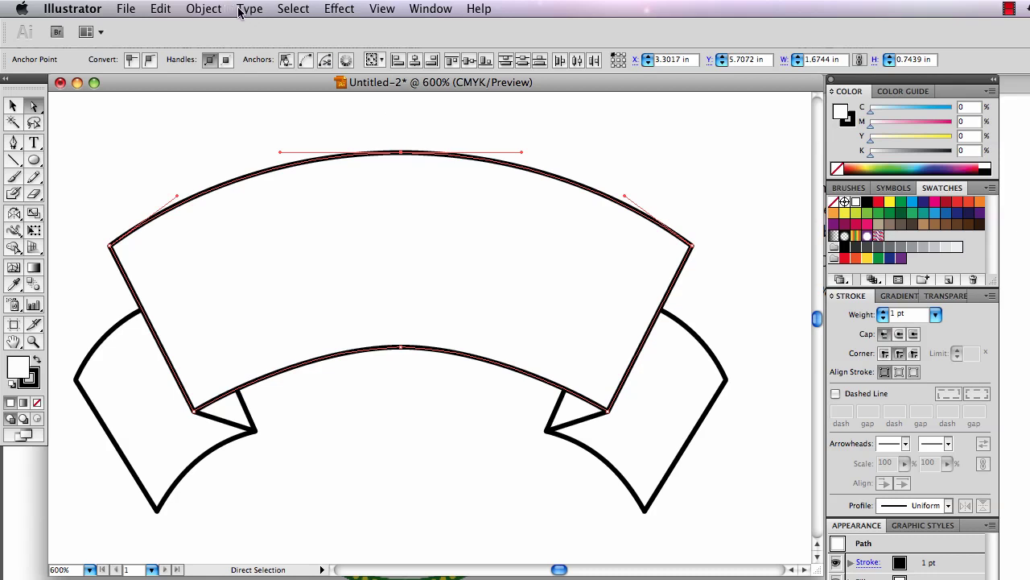
pyautogui.click(211, 11)
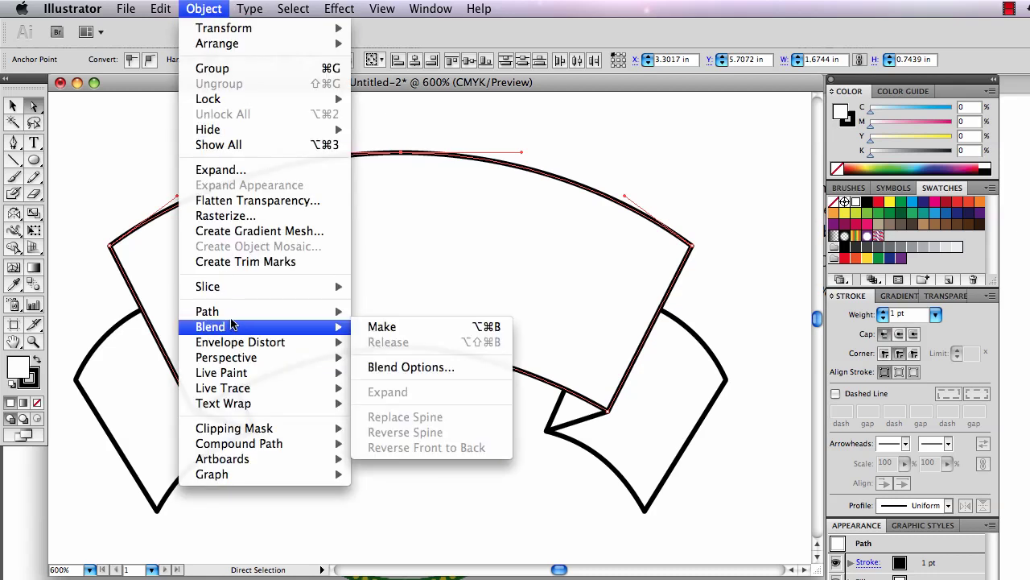
pyautogui.moveTo(236, 312)
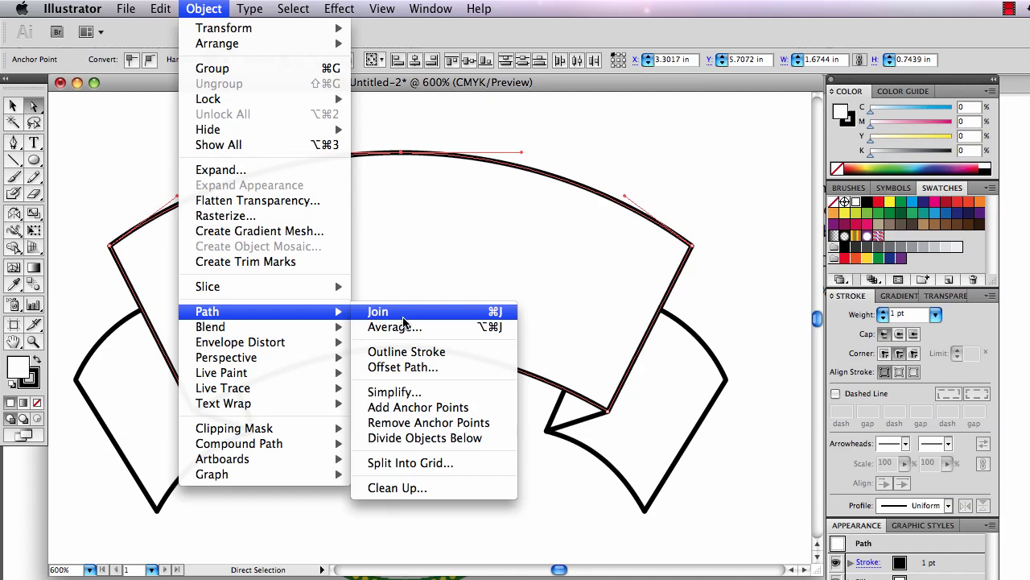
pyautogui.click(378, 311)
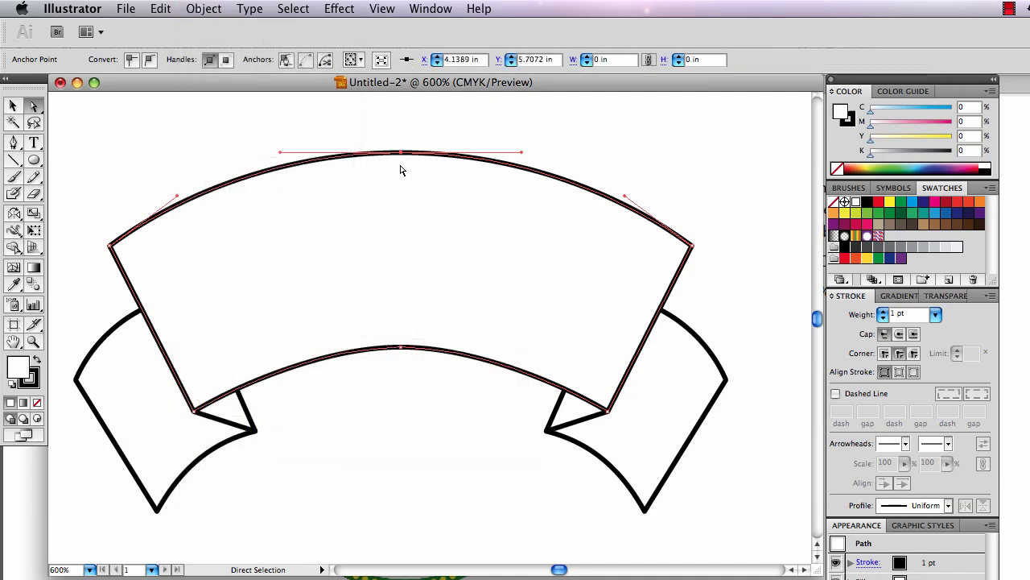
# - Join the overlapping anchors at the inner arc's top, then deselect
pyautogui.click(321, 140)
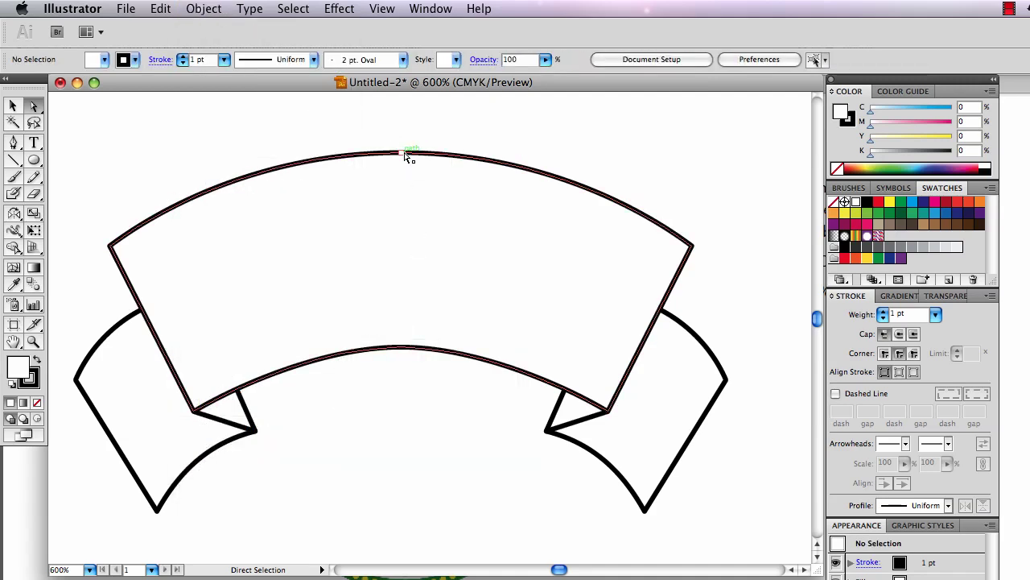
pyautogui.moveTo(404, 153); pyautogui.dragTo(354, 212)
pyautogui.hotkey('ctrl', 'z')
pyautogui.hotkey('ctrl', 'z')
pyautogui.hotkey('ctrl', 'z')
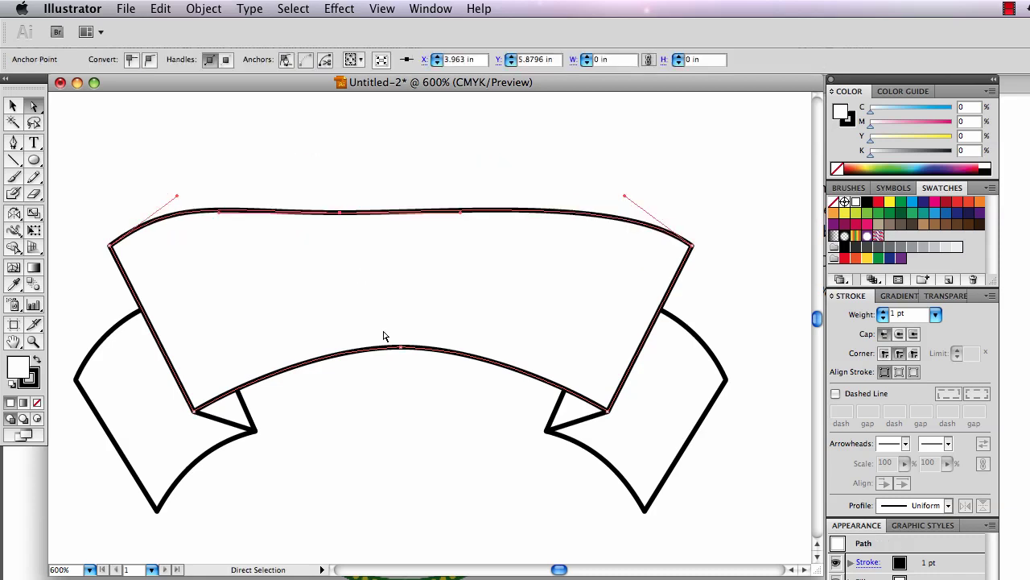
pyautogui.click(405, 366)
pyautogui.moveTo(400, 347); pyautogui.dragTo(398, 313)
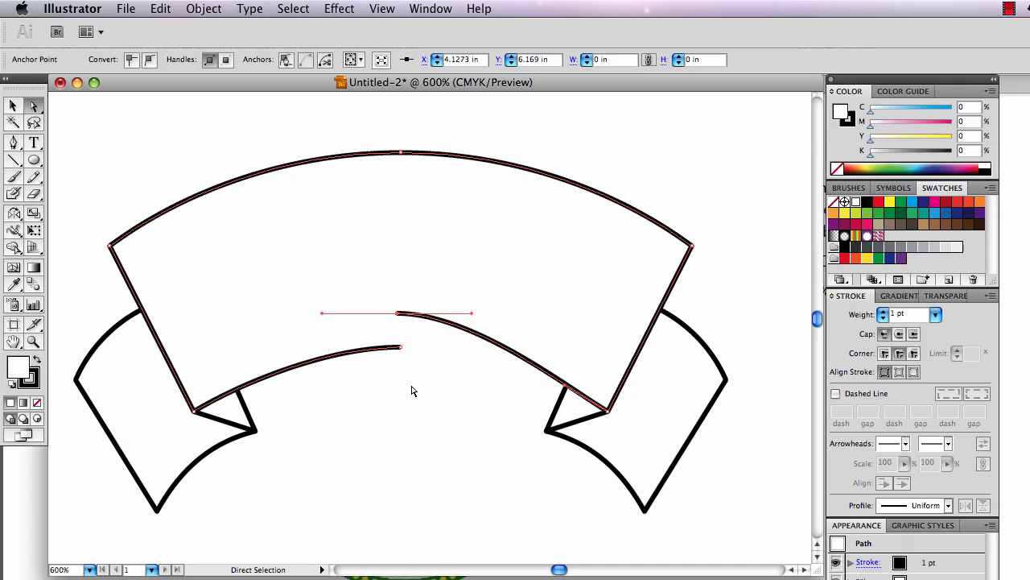
pyautogui.hotkey('ctrl', 'z')
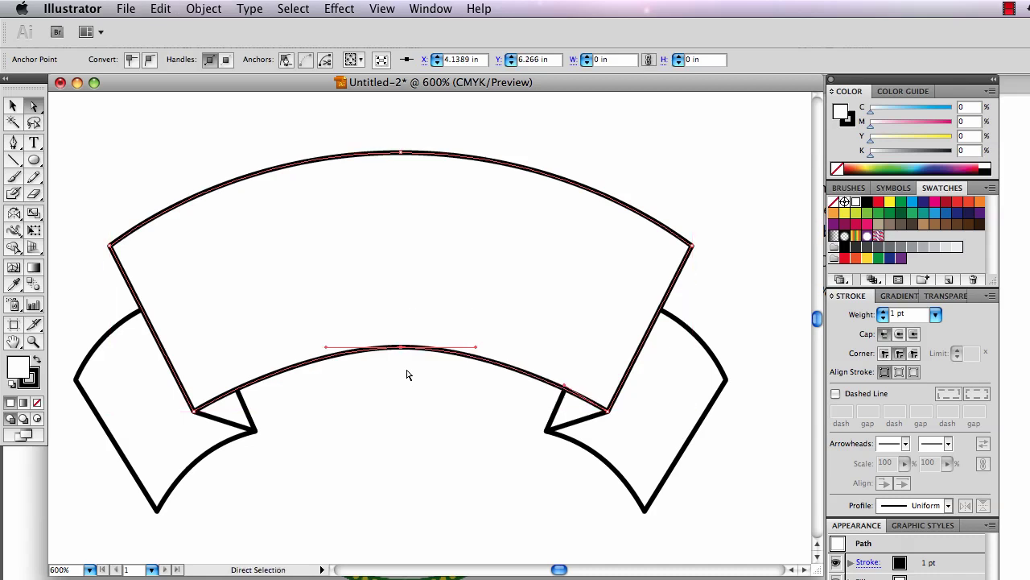
pyautogui.moveTo(412, 370); pyautogui.dragTo(384, 339)
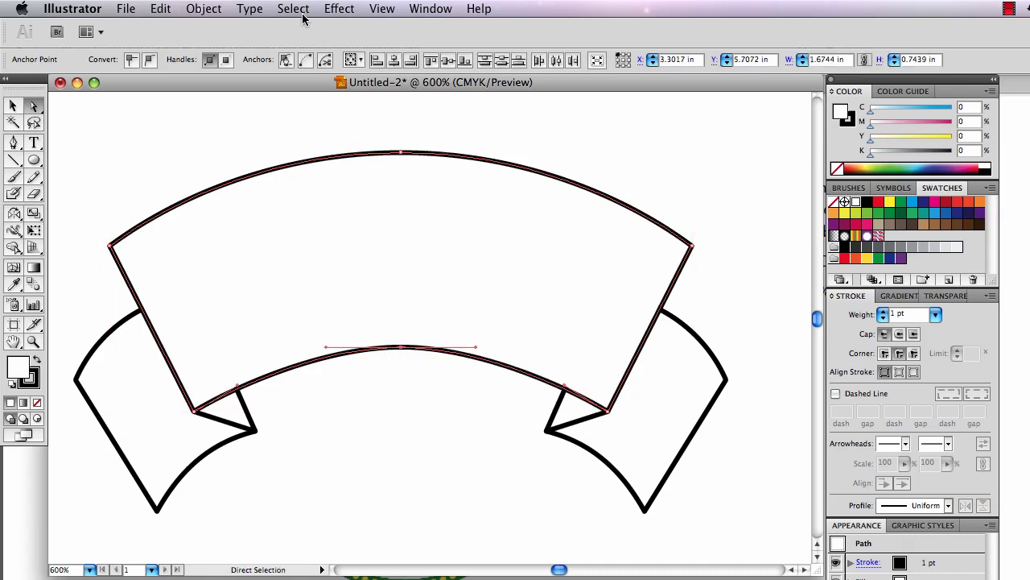
pyautogui.click(215, 11)
pyautogui.moveTo(233, 313)
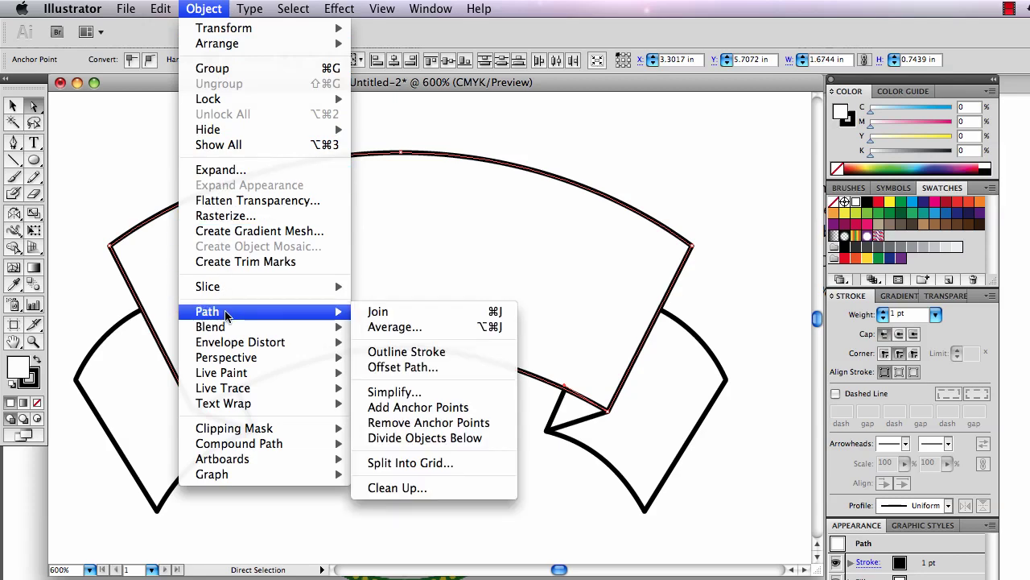
pyautogui.click(402, 313)
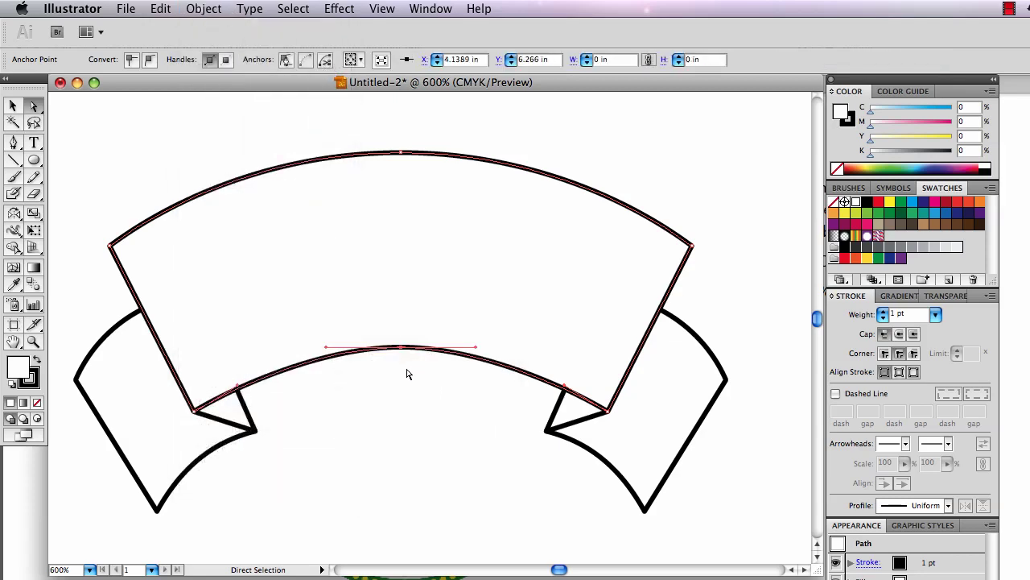
pyautogui.click(425, 397)
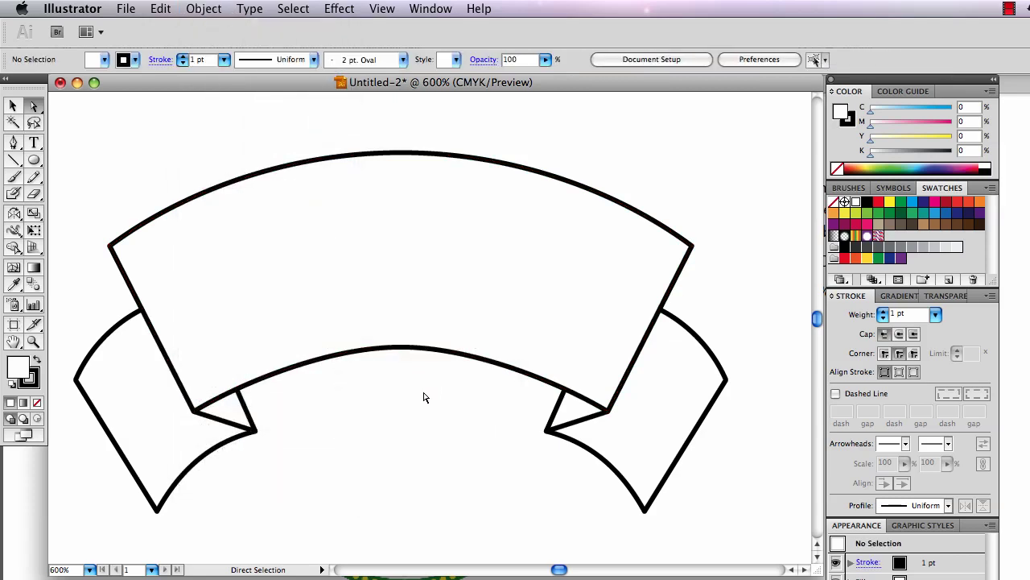
# - Use Object > Show All, then select the left end, central banner and right end pieces
pyautogui.click(198, 10)
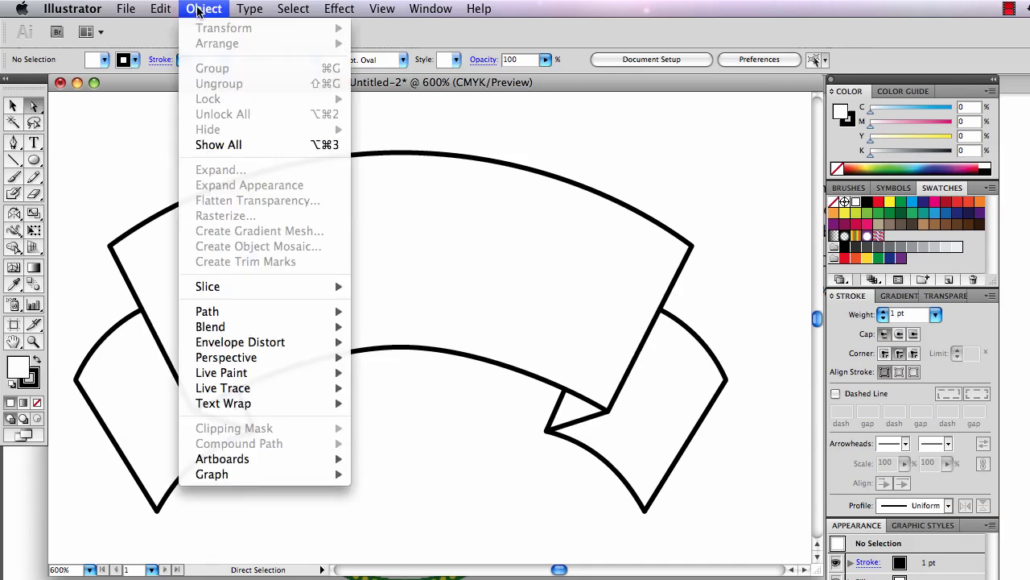
pyautogui.click(202, 145)
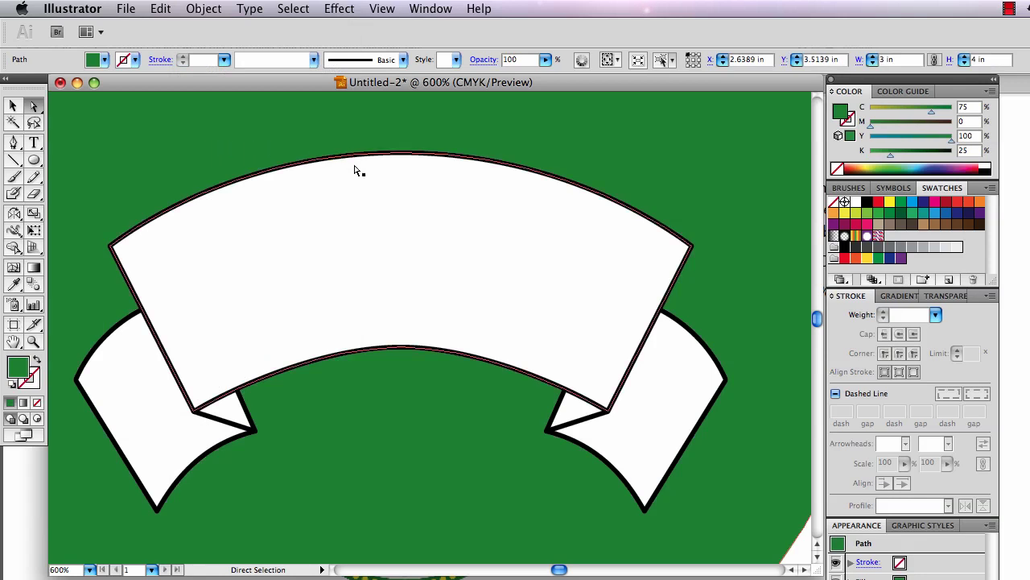
pyautogui.click(236, 420)
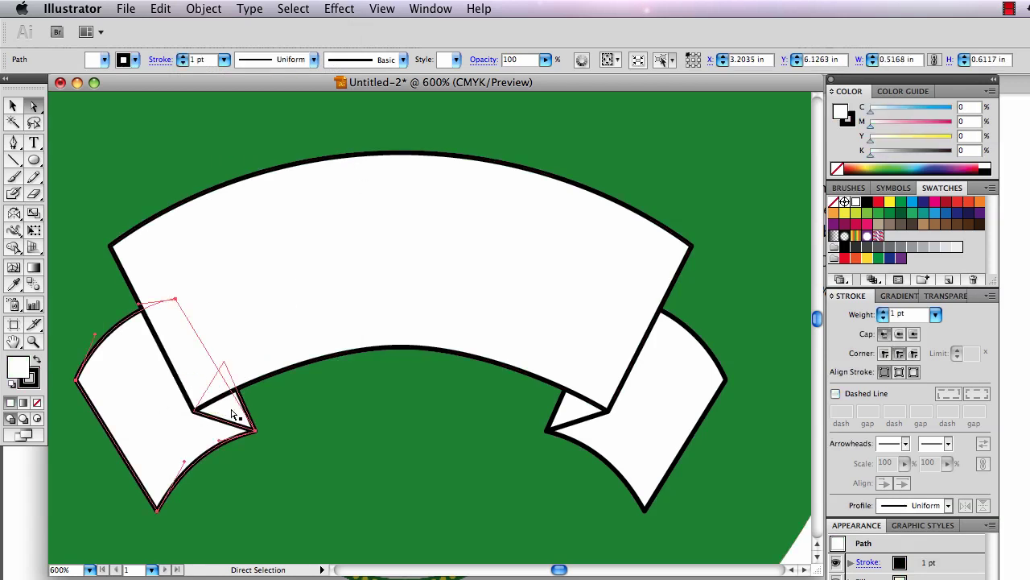
pyautogui.keyDown('shift'); pyautogui.click(437, 349); pyautogui.keyUp('shift')
pyautogui.keyDown('shift'); pyautogui.click(635, 445); pyautogui.keyUp('shift')
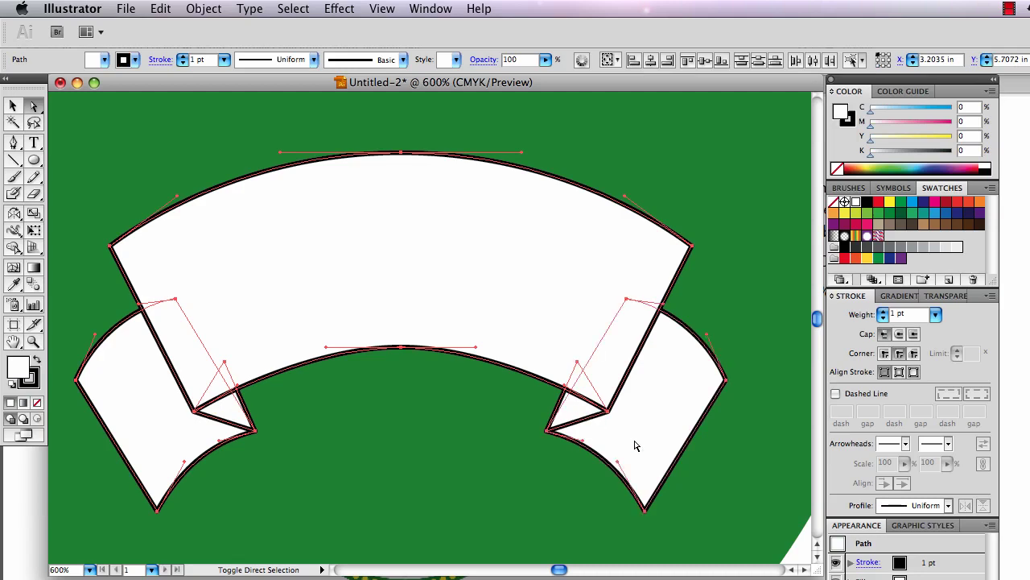
pyautogui.press('super+Tab')
pyautogui.press('super+Tab')
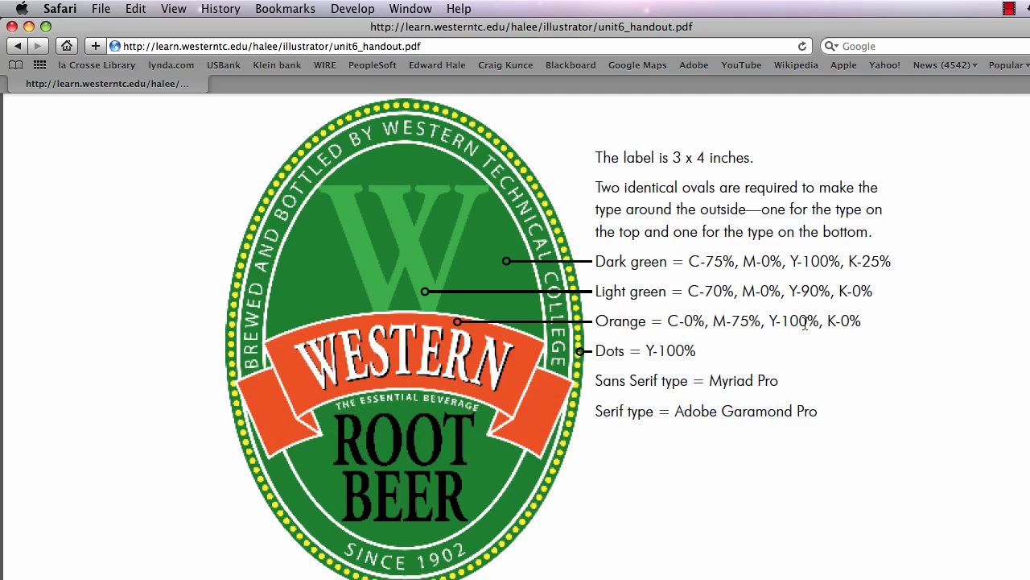
pyautogui.press('super+Tab')
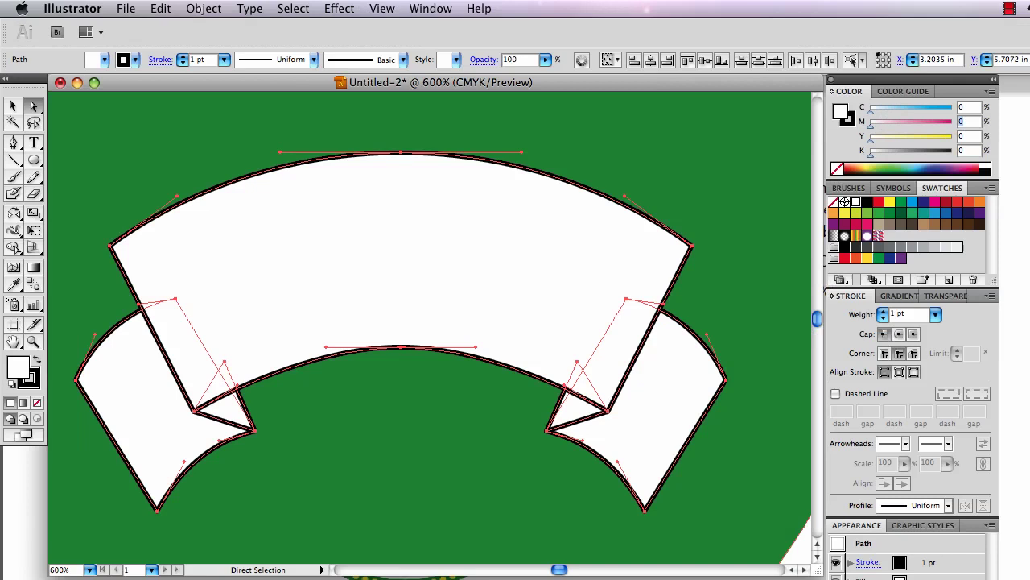
# - Fill the ribbon pieces orange with M 75 and Y 100
pyautogui.write('75')
pyautogui.press('Tab')
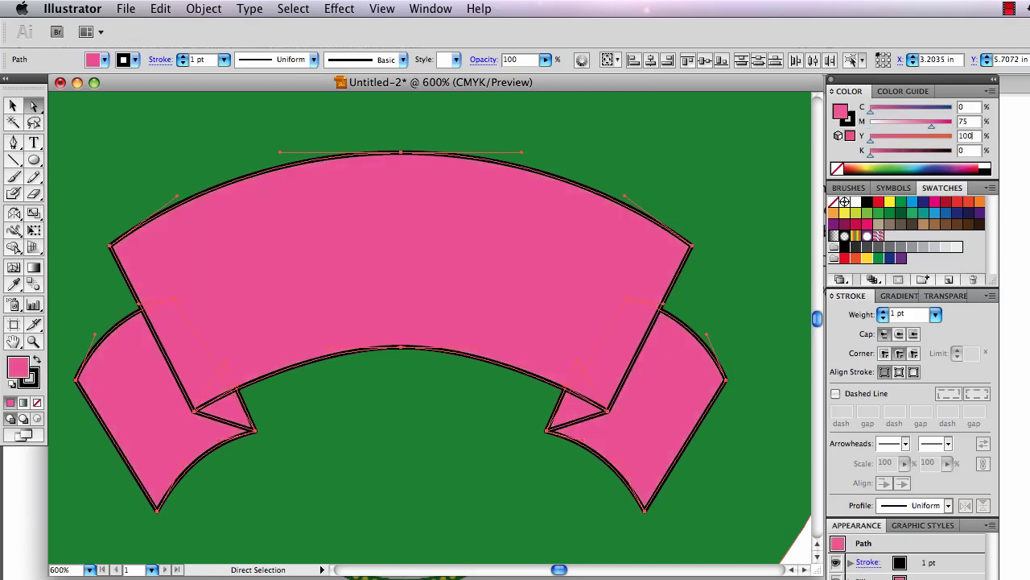
pyautogui.write('100')
pyautogui.press('Return')
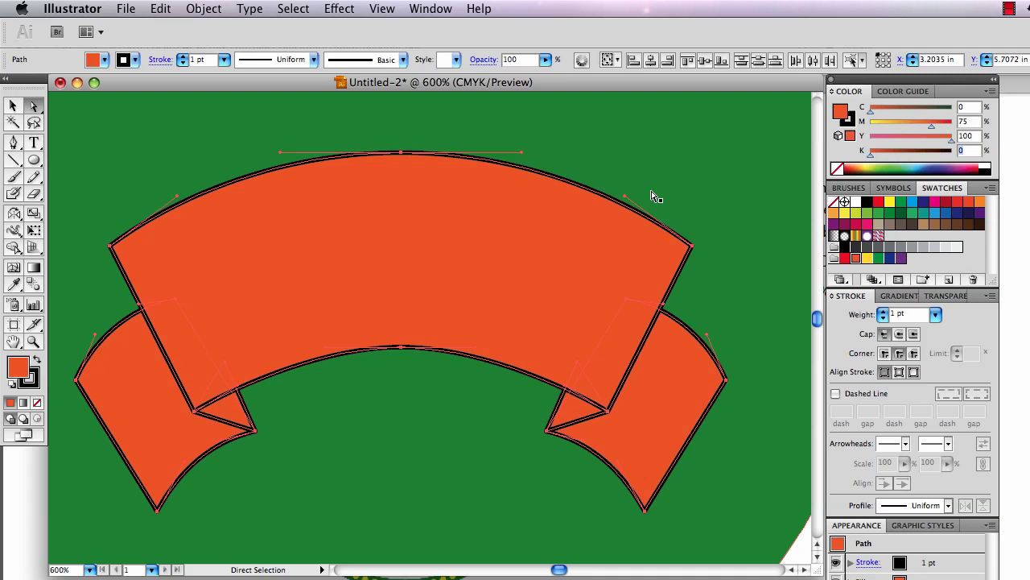
# - Make the ribbon outlines white and deselect the pieces
pyautogui.click(849, 121)
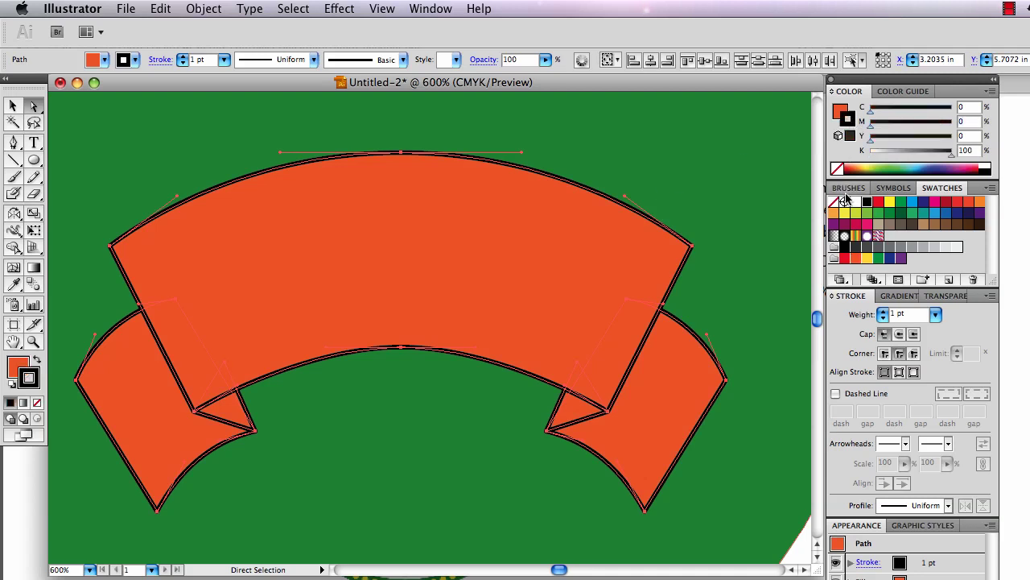
pyautogui.click(856, 203)
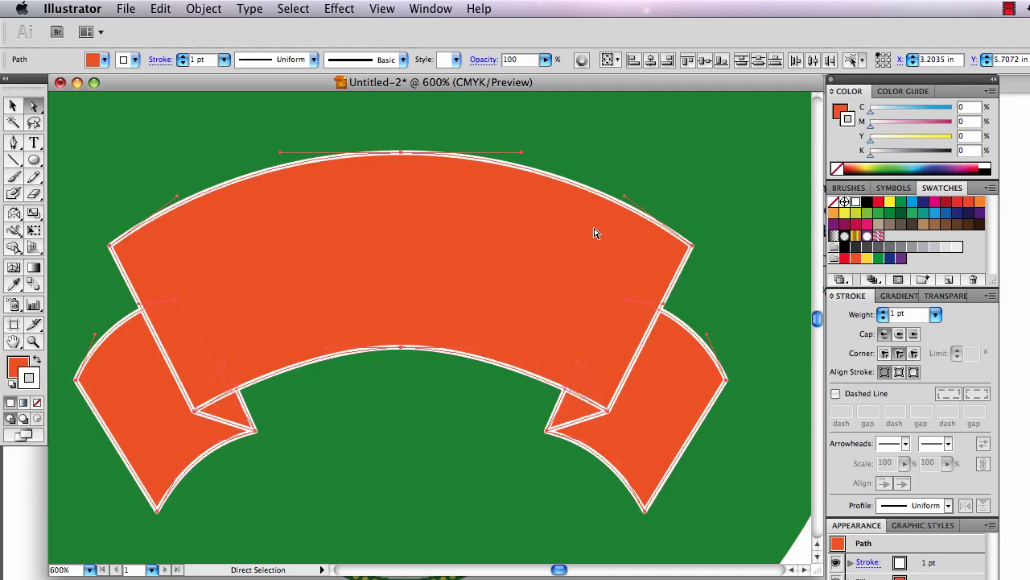
pyautogui.press('super+shift+a')
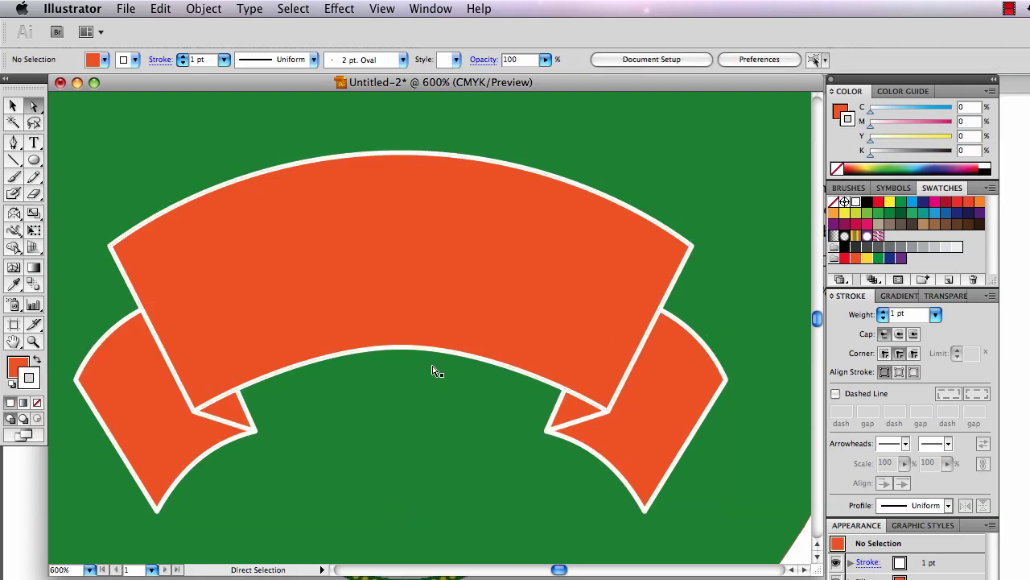
# - Copy the central banner path and paste a copy of its inner curve
pyautogui.click(399, 348)
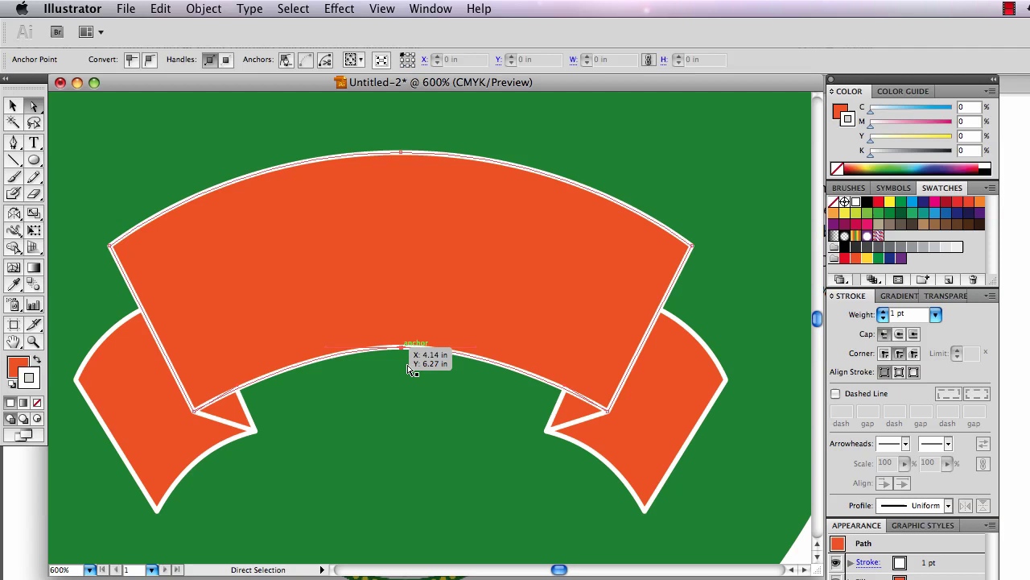
pyautogui.click(162, 10)
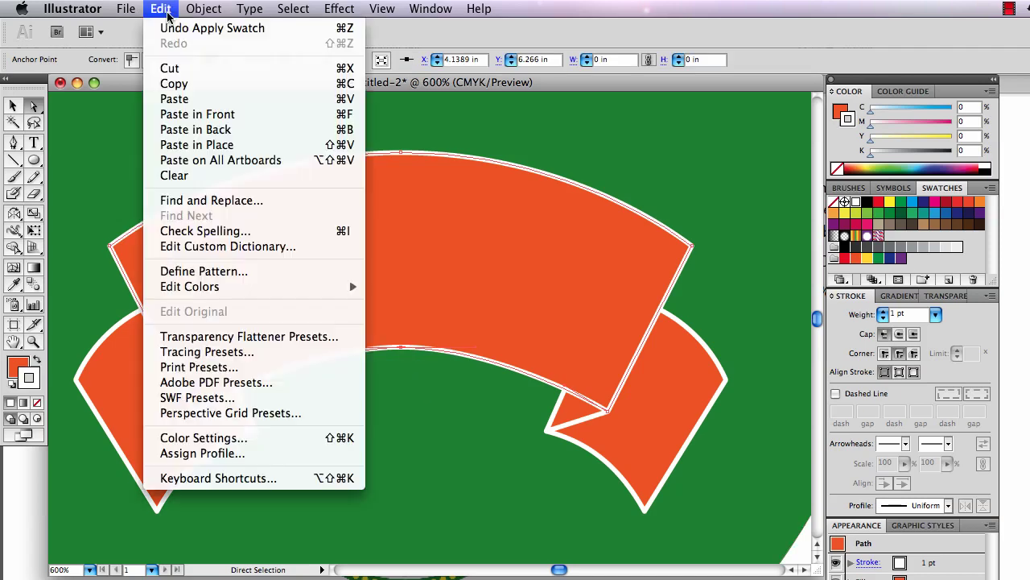
pyautogui.click(173, 84)
pyautogui.click(165, 10)
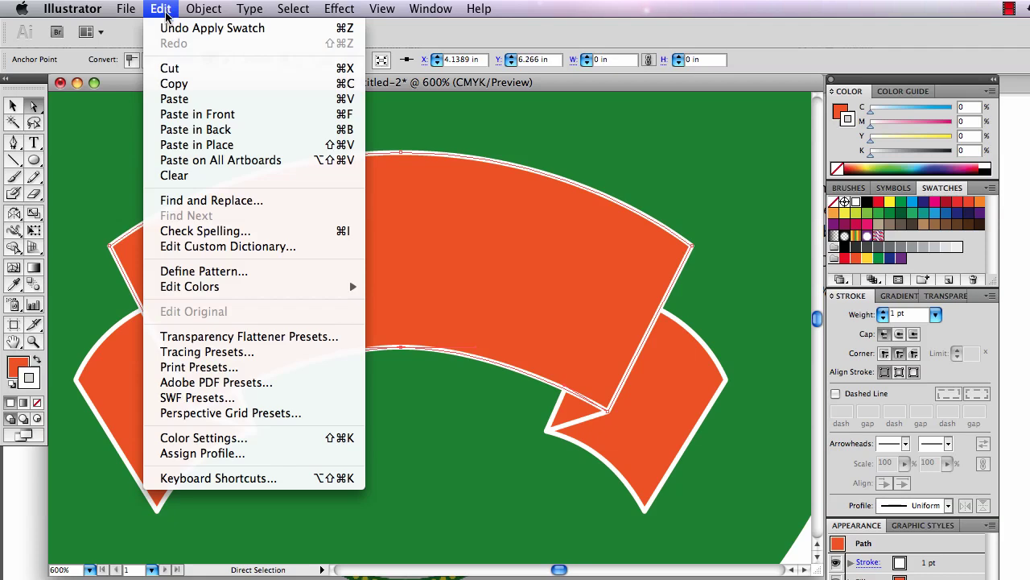
pyautogui.click(173, 99)
# - Move the pasted curve down-left, then nudge it slightly right to centre it
pyautogui.moveTo(431, 296); pyautogui.dragTo(383, 312)
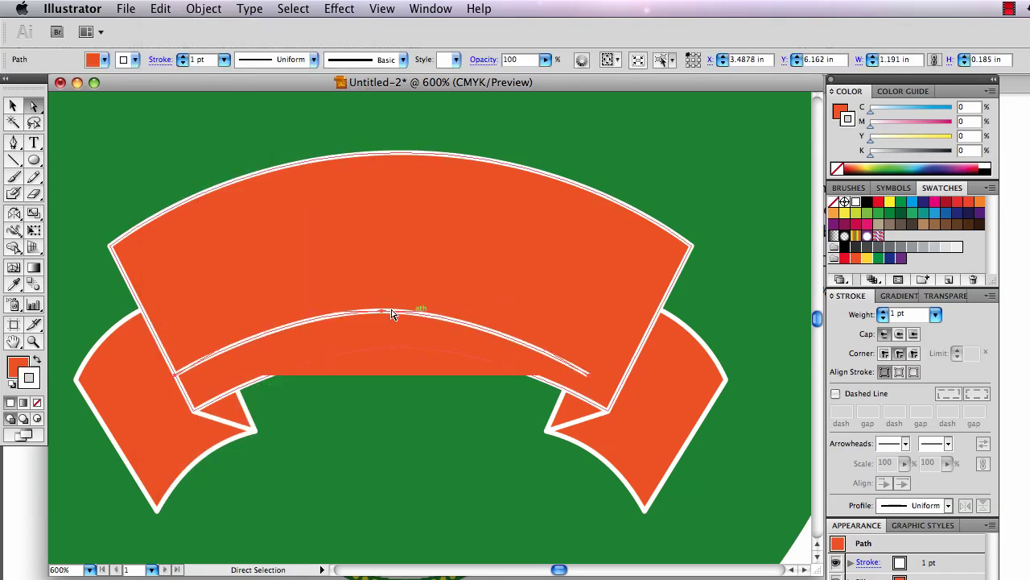
pyautogui.press('v')
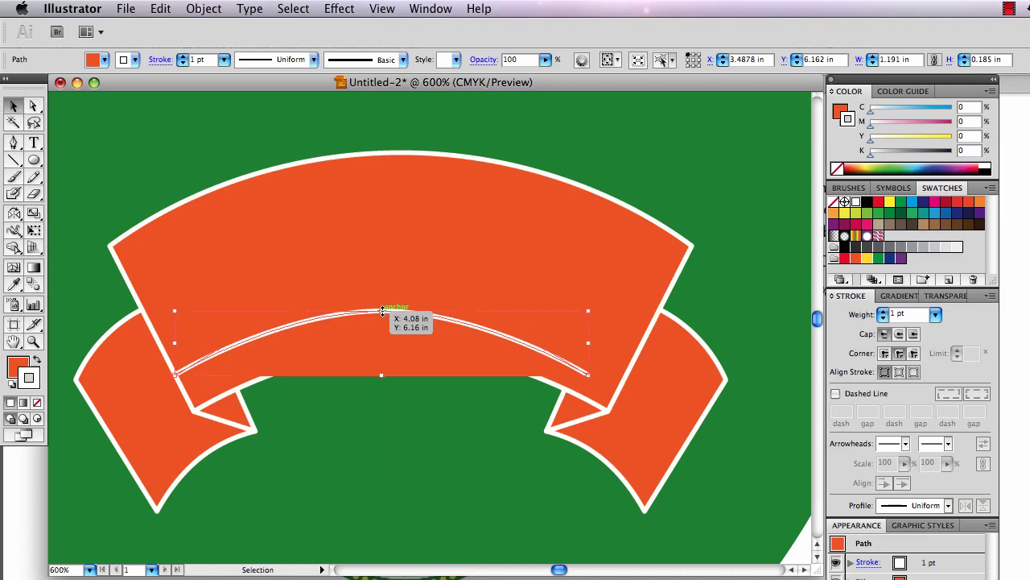
pyautogui.moveTo(382, 322); pyautogui.dragTo(393, 320)
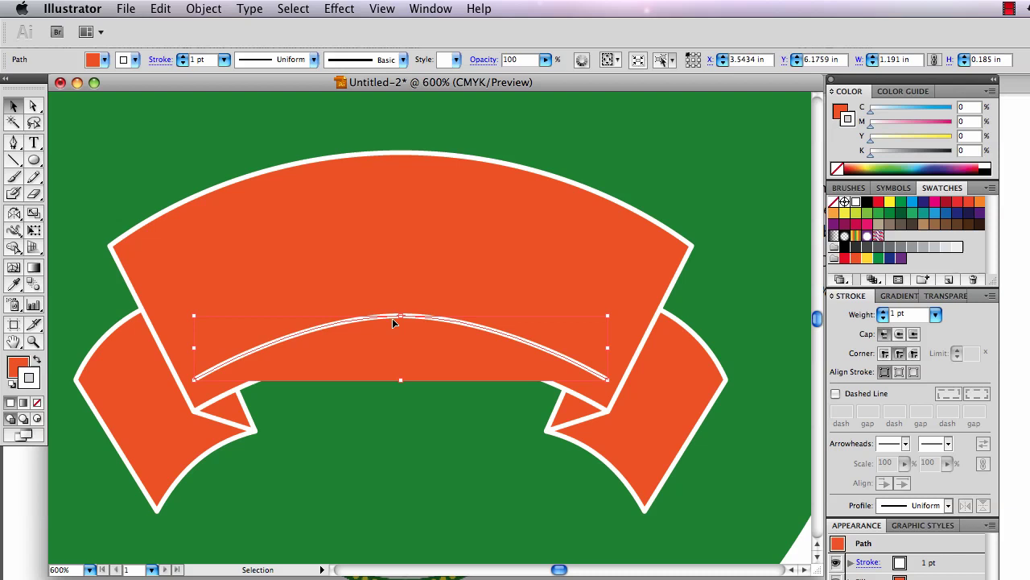
# - Type WESTER along the inner arc with the Type on a Path Tool, then select it
pyautogui.click(36, 143)
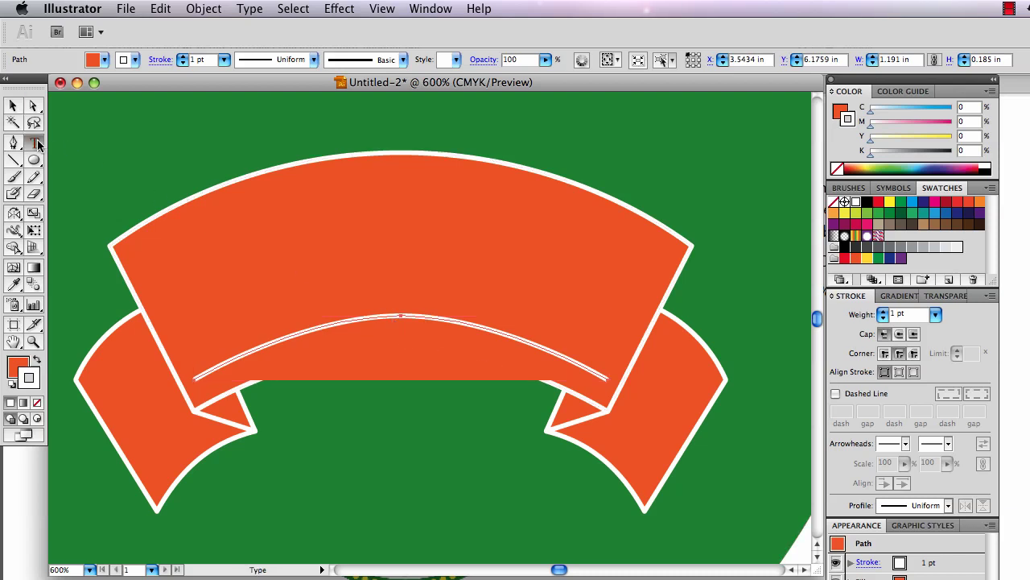
pyautogui.moveTo(38, 144); pyautogui.dragTo(95, 187)
pyautogui.click(400, 315)
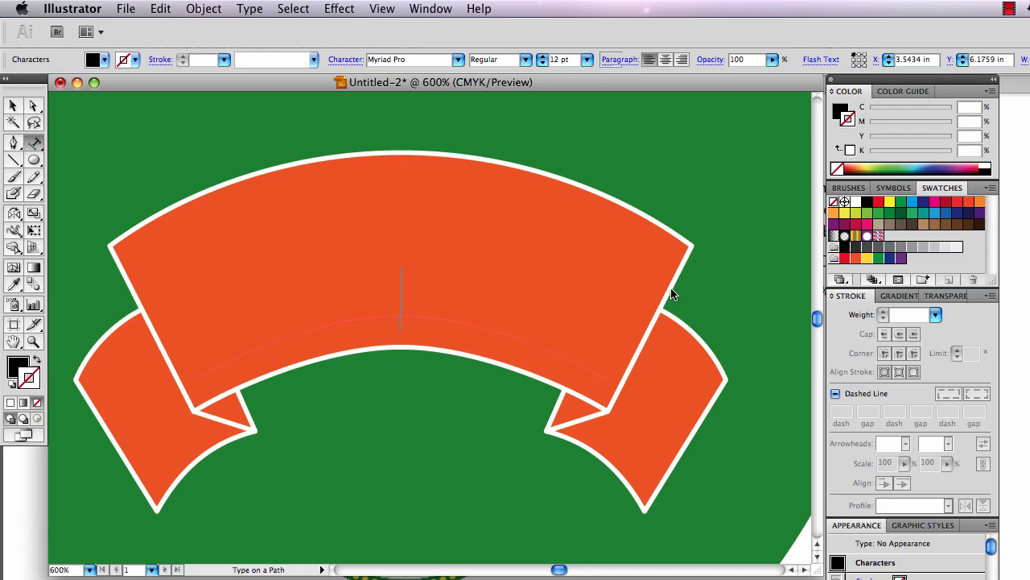
pyautogui.write('WESTER')
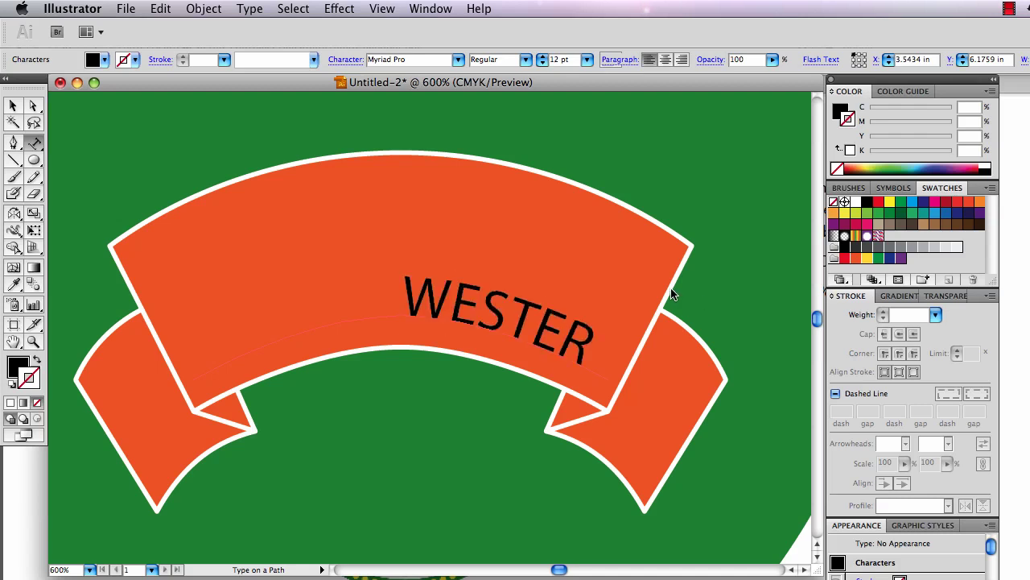
pyautogui.press('Escape')
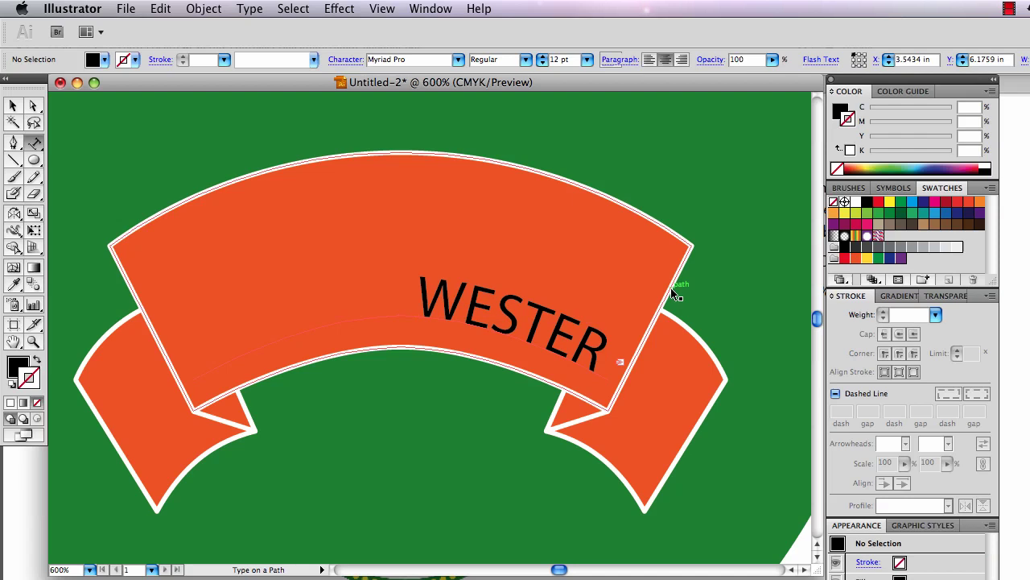
pyautogui.click(13, 106)
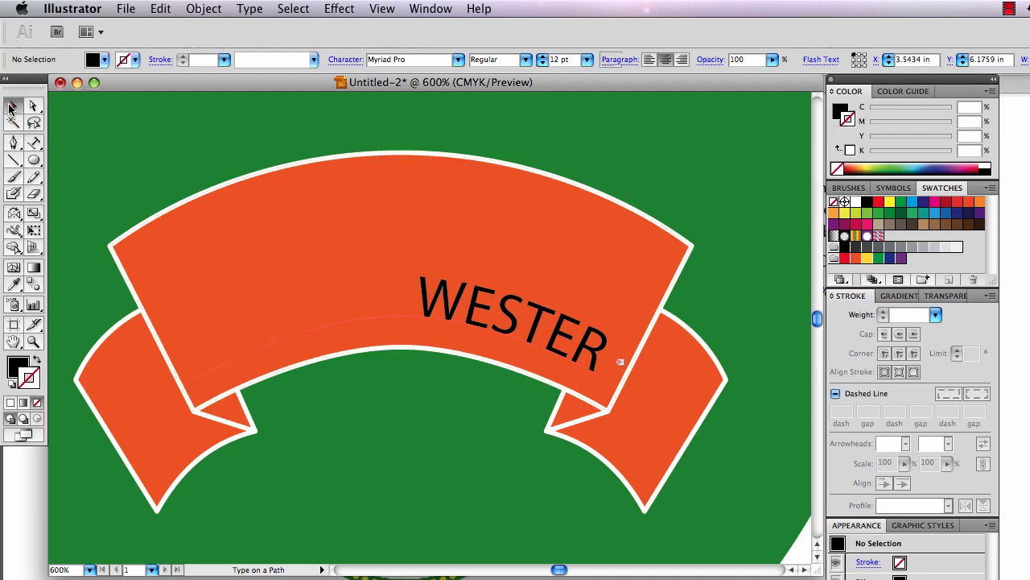
pyautogui.click(422, 288)
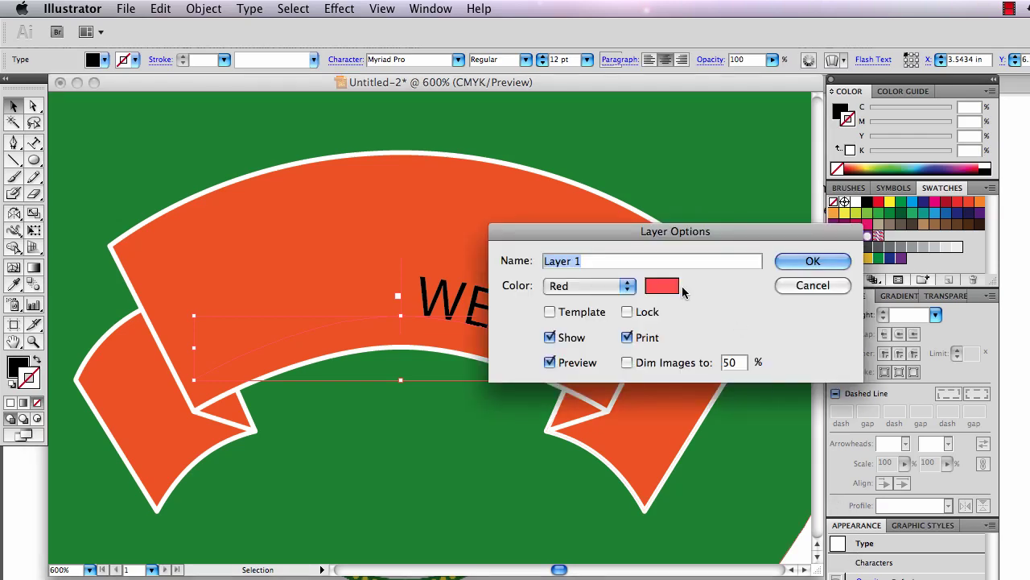
# - Set Layer 1's colour to Light Blue and slide the text start left to show WESTERN
pyautogui.click(620, 285)
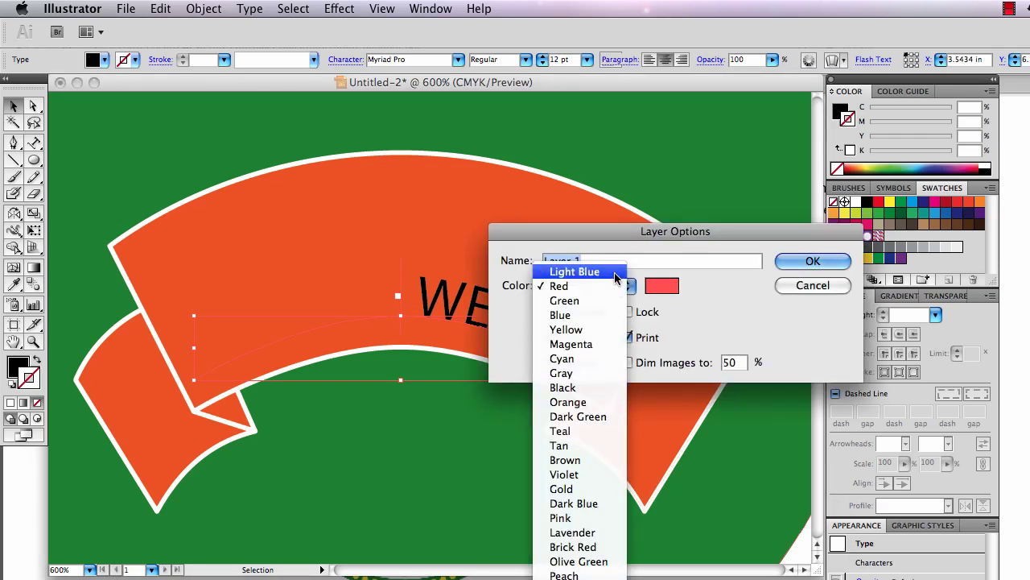
pyautogui.click(616, 272)
pyautogui.click(813, 262)
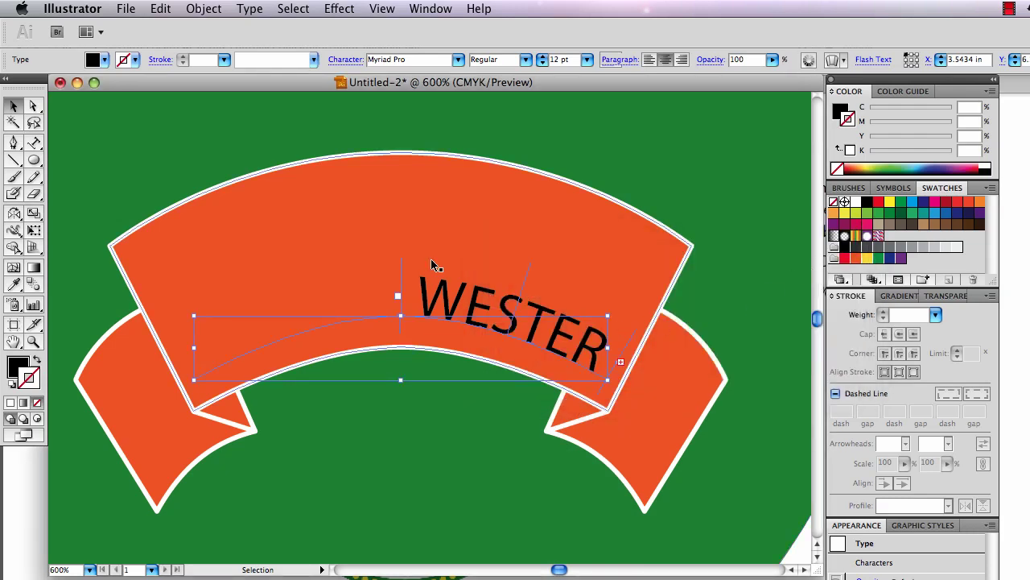
pyautogui.moveTo(401, 270); pyautogui.dragTo(175, 337)
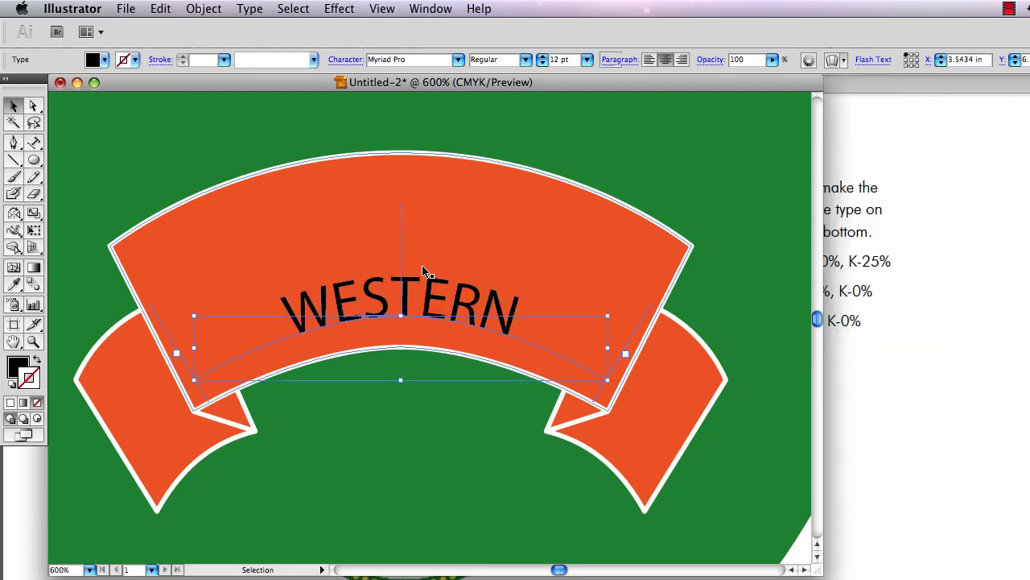
# - Set the WESTERN font to Adobe Garamond Pro Bold in the Character panel
pyautogui.press('super+F10')
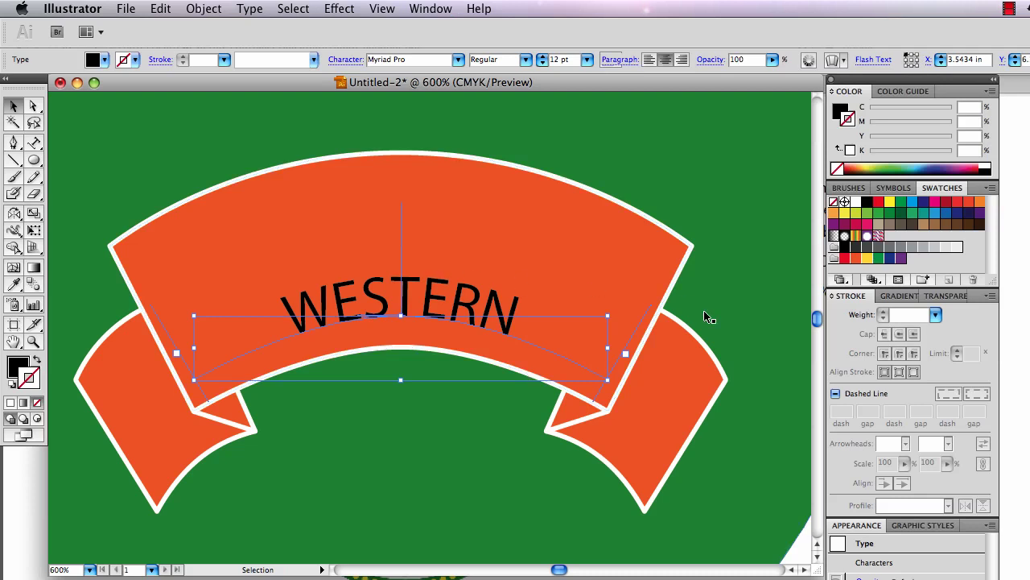
pyautogui.press('super+t')
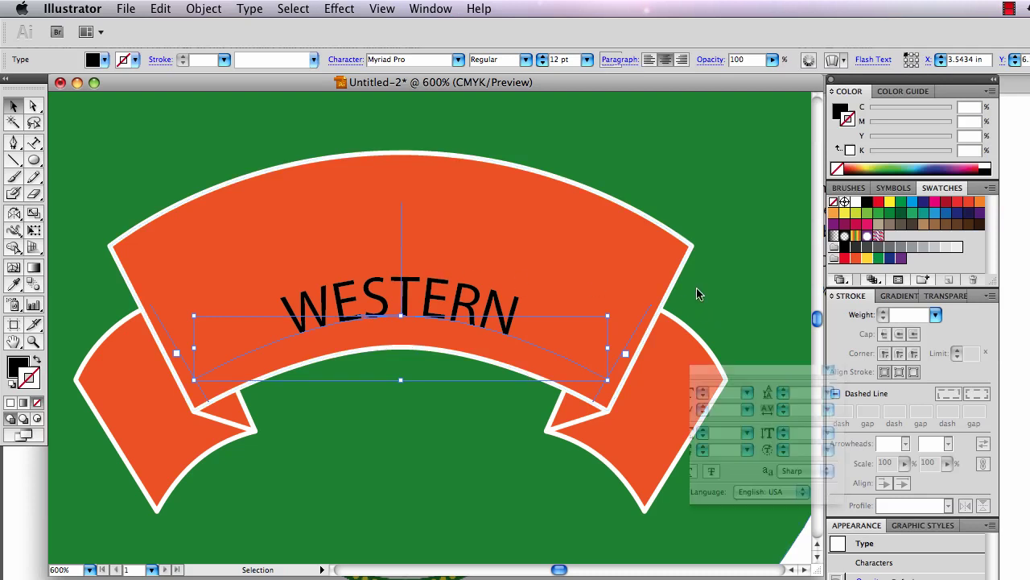
pyautogui.moveTo(697, 292); pyautogui.dragTo(639, 102)
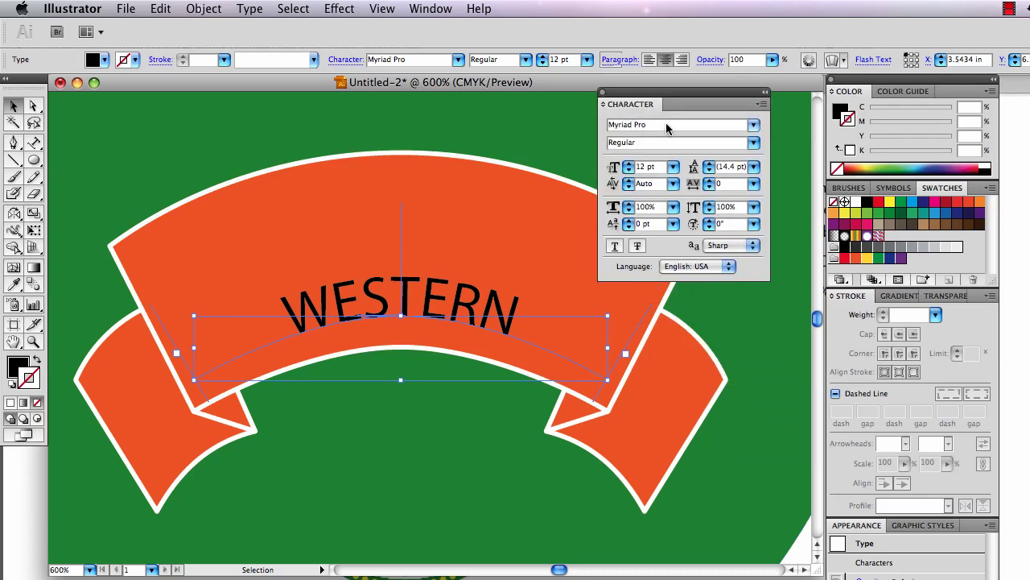
pyautogui.click(666, 123)
pyautogui.write('Gabriola')
pyautogui.click(754, 126)
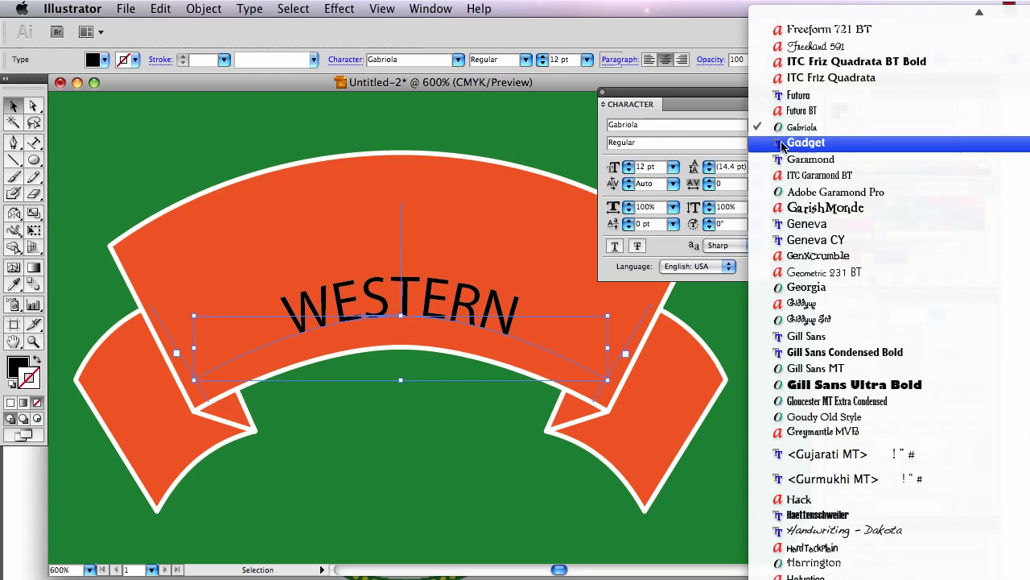
pyautogui.moveTo(811, 179)
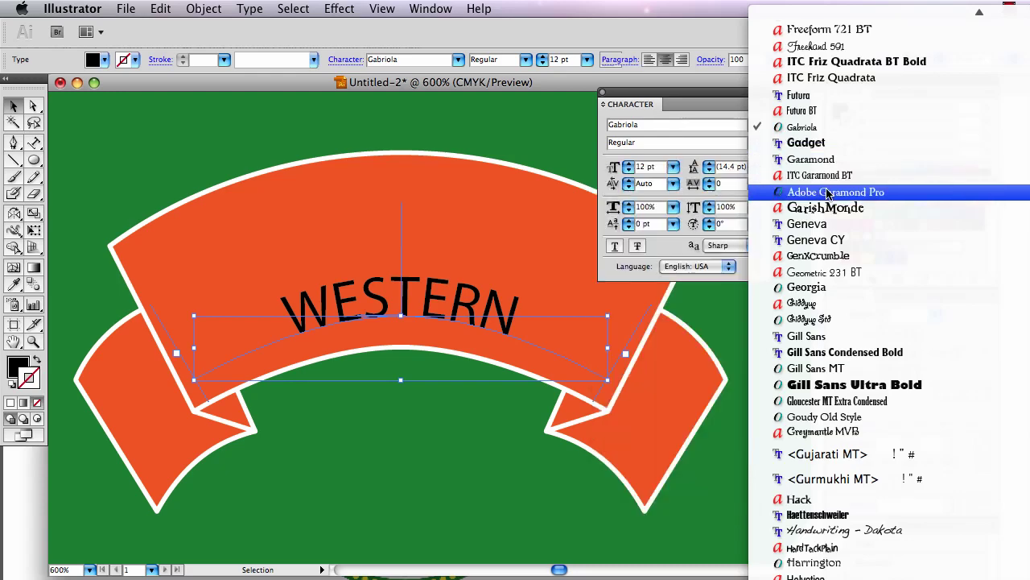
pyautogui.click(805, 194)
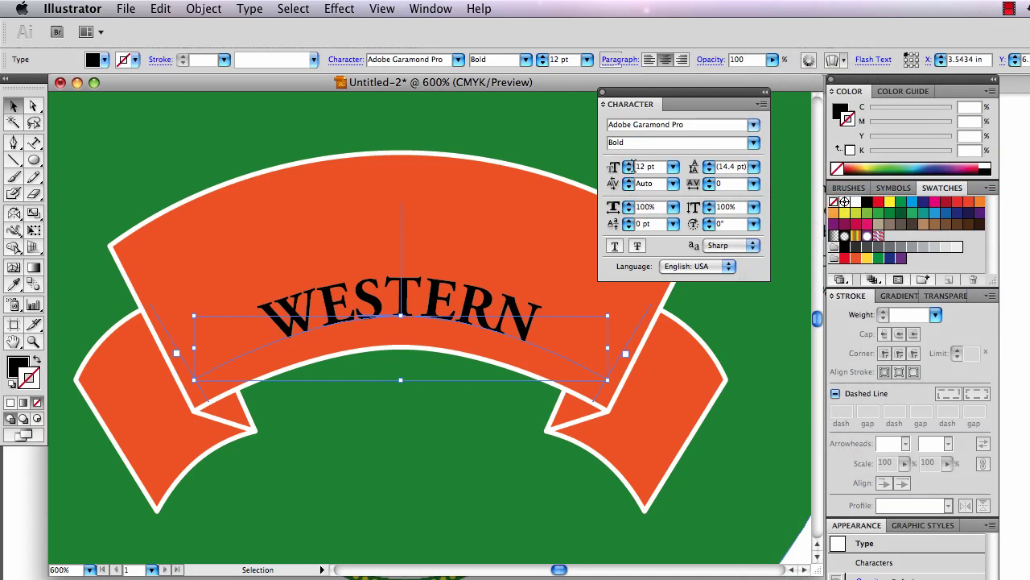
# - Raise the font size to 24 pt and set horizontal scale to 75%
pyautogui.click(632, 164)
pyautogui.click(631, 164)
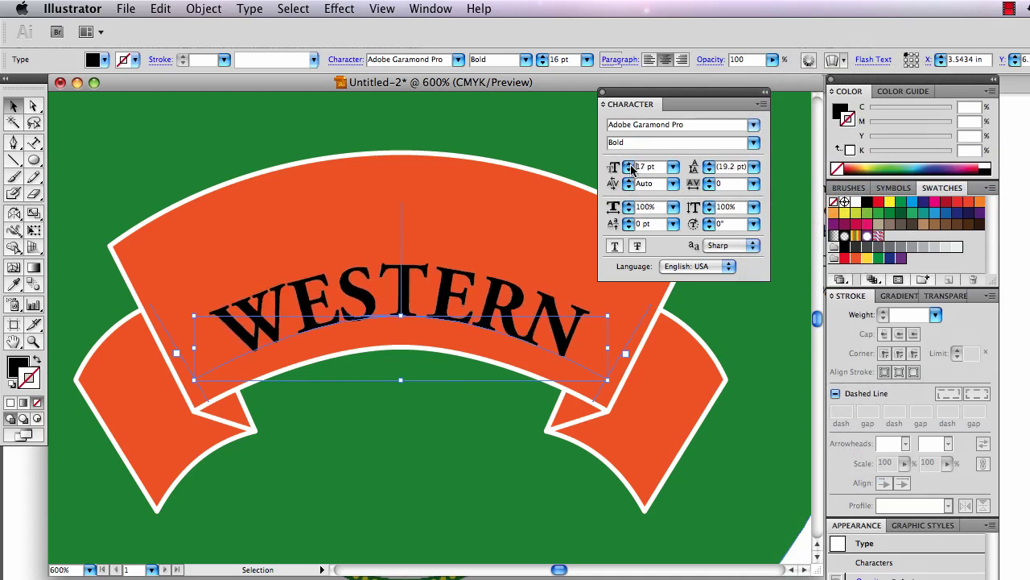
pyautogui.click(631, 164)
pyautogui.click(631, 164)
pyautogui.click(630, 165)
pyautogui.click(631, 164)
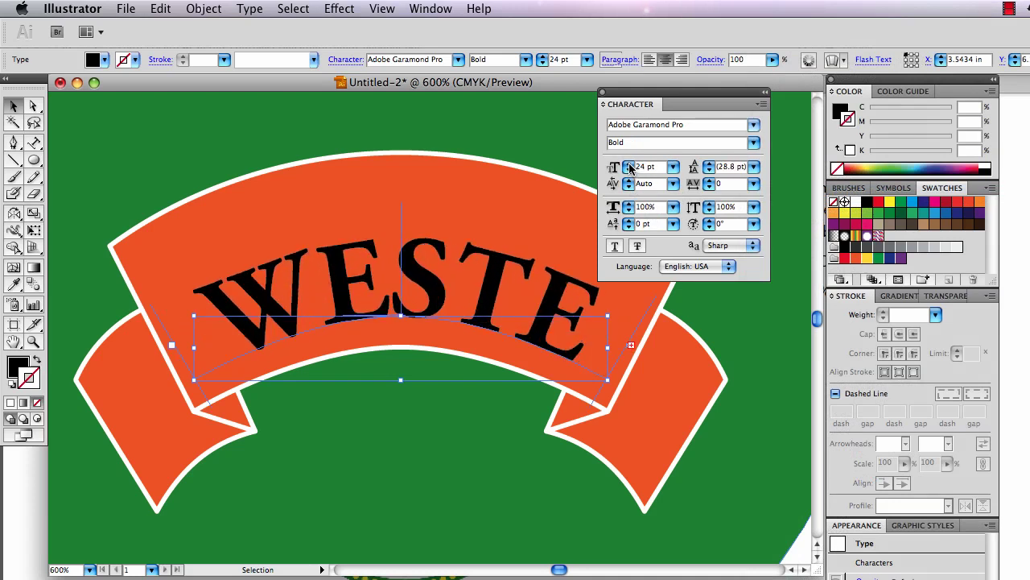
pyautogui.click(659, 208)
pyautogui.write('75')
pyautogui.press('Return')
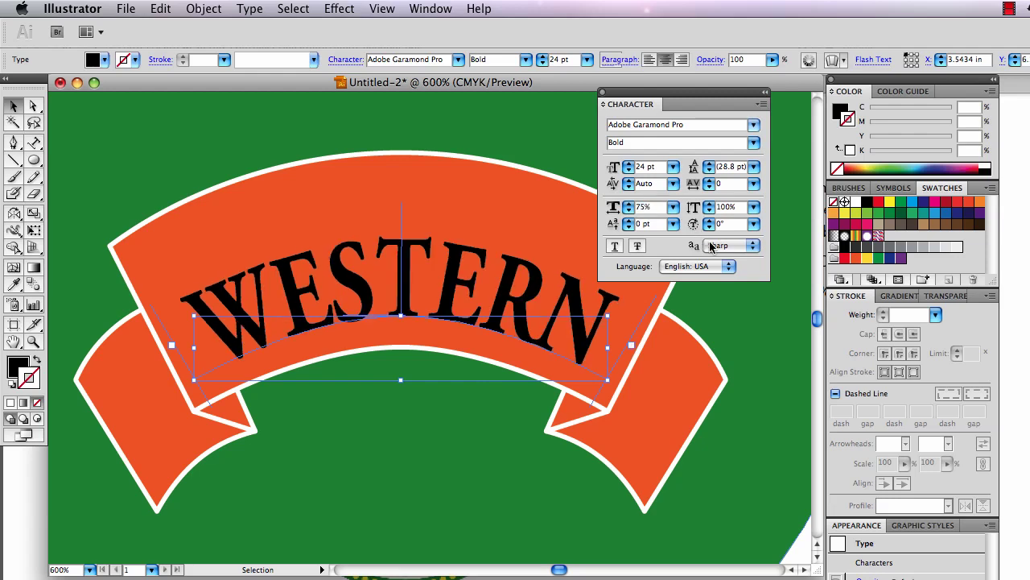
pyautogui.press('super+Tab')
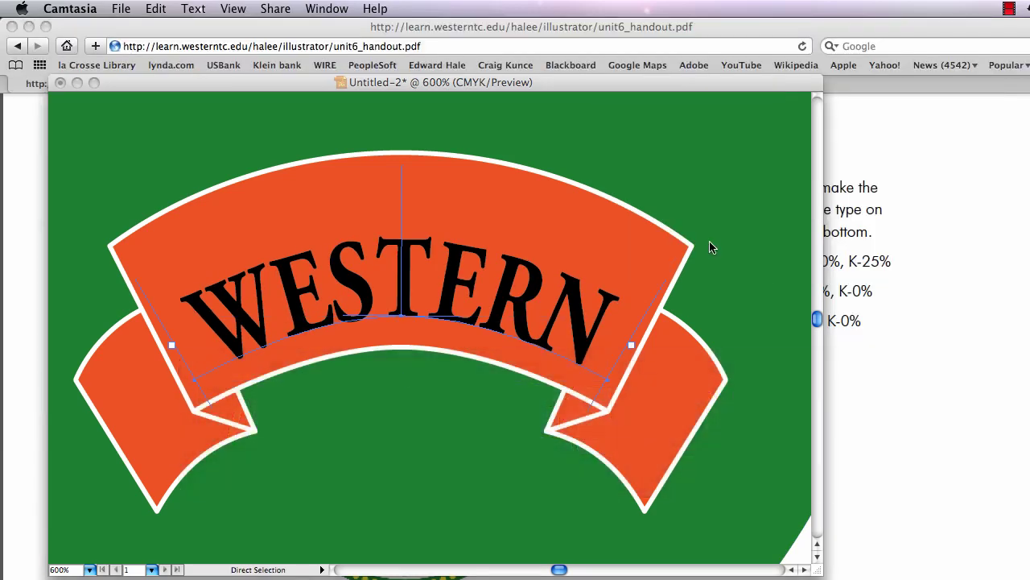
pyautogui.press('super+Tab')
pyautogui.press('super+Tab')
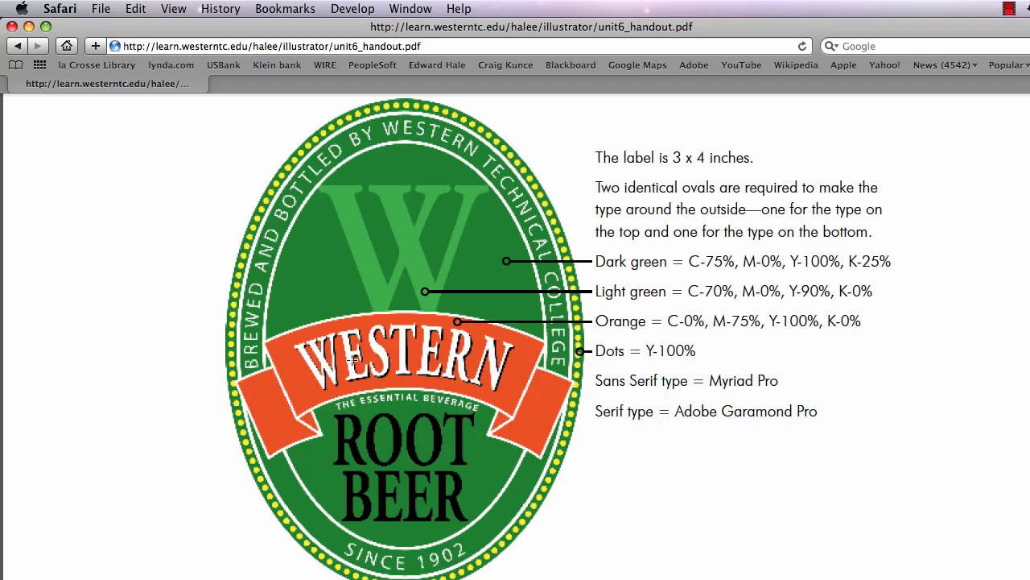
pyautogui.press('super+Tab')
pyautogui.press('super+Tab')
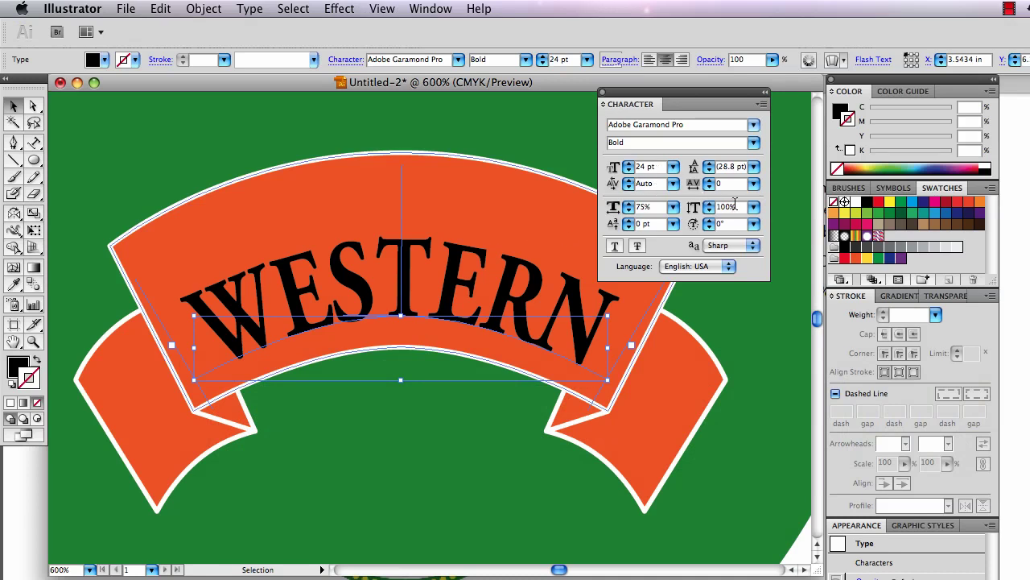
# - Narrow WESTERN to 65% horizontal scale and enlarge it to 31 pt
pyautogui.click(659, 211)
pyautogui.write('65')
pyautogui.press('Tab')
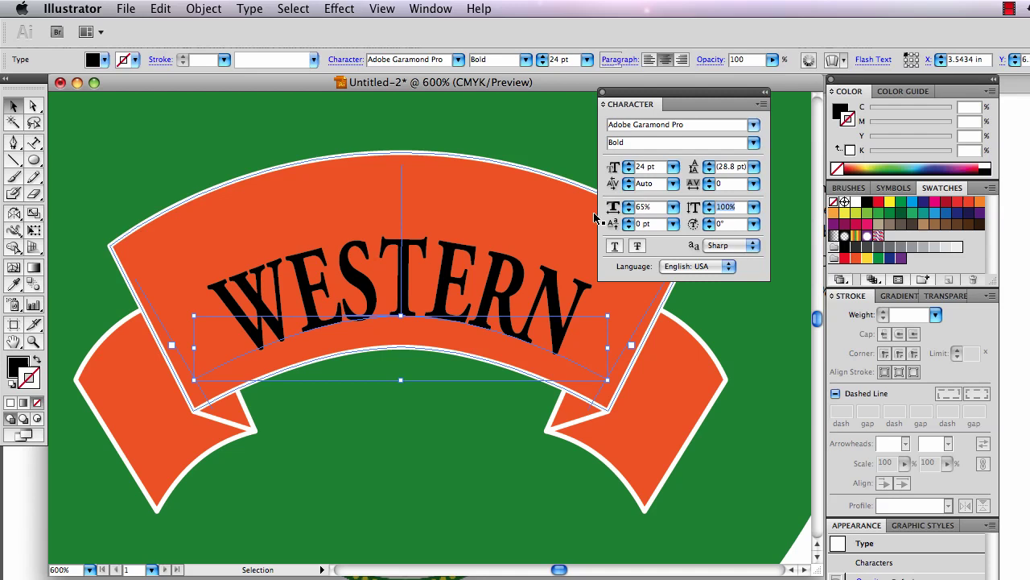
pyautogui.click(628, 163)
pyautogui.click(628, 163)
pyautogui.click(628, 162)
pyautogui.click(627, 163)
pyautogui.click(628, 162)
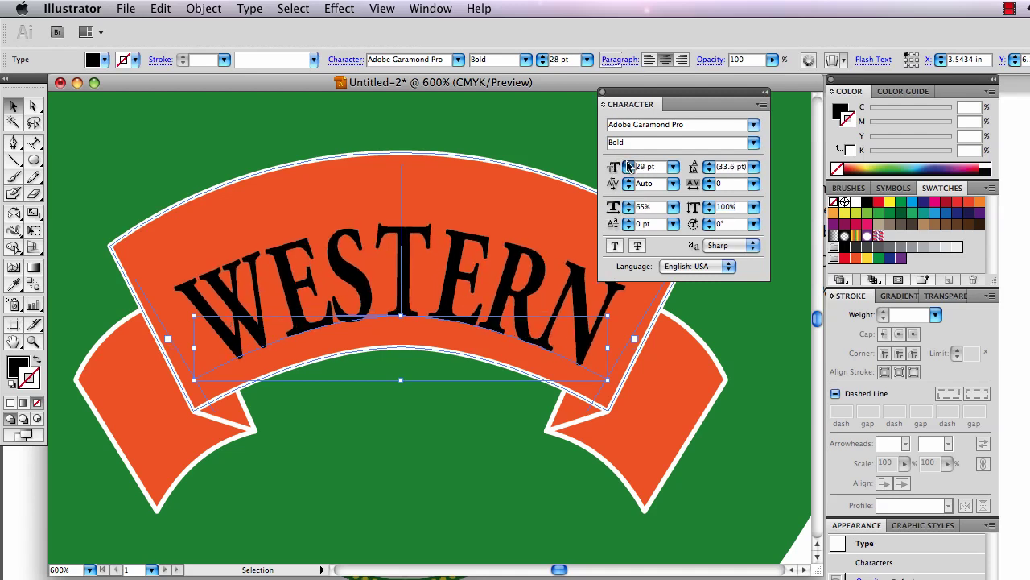
pyautogui.click(628, 163)
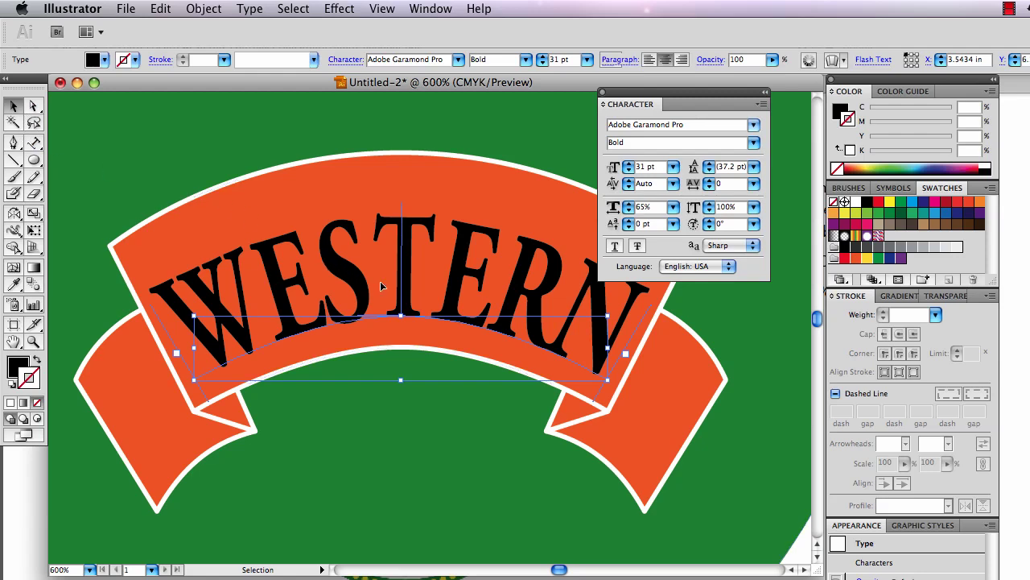
pyautogui.moveTo(408, 286)
pyautogui.mouseDown()
pyautogui.moveTo(407, 266)
pyautogui.moveTo(408, 299)
pyautogui.moveTo(408, 286)
pyautogui.mouseUp()
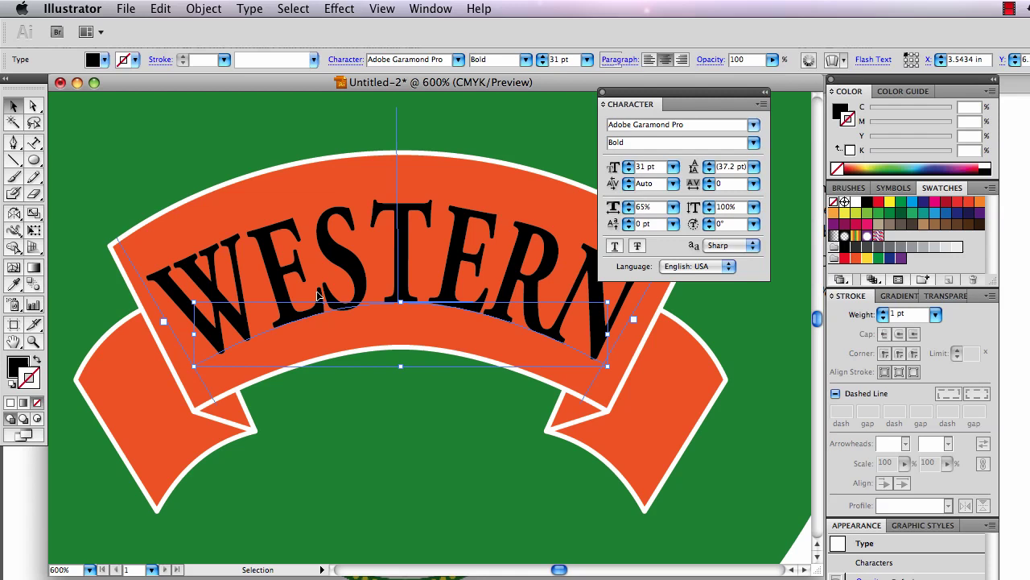
# - Fill the WESTERN text white, move the Character panel aside, and deselect
pyautogui.click(838, 110)
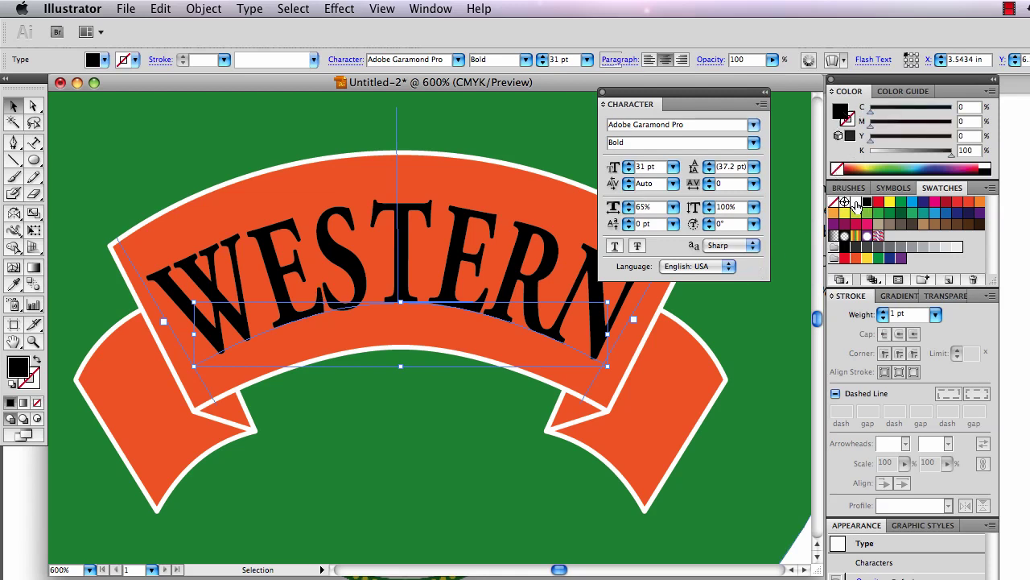
pyautogui.click(855, 202)
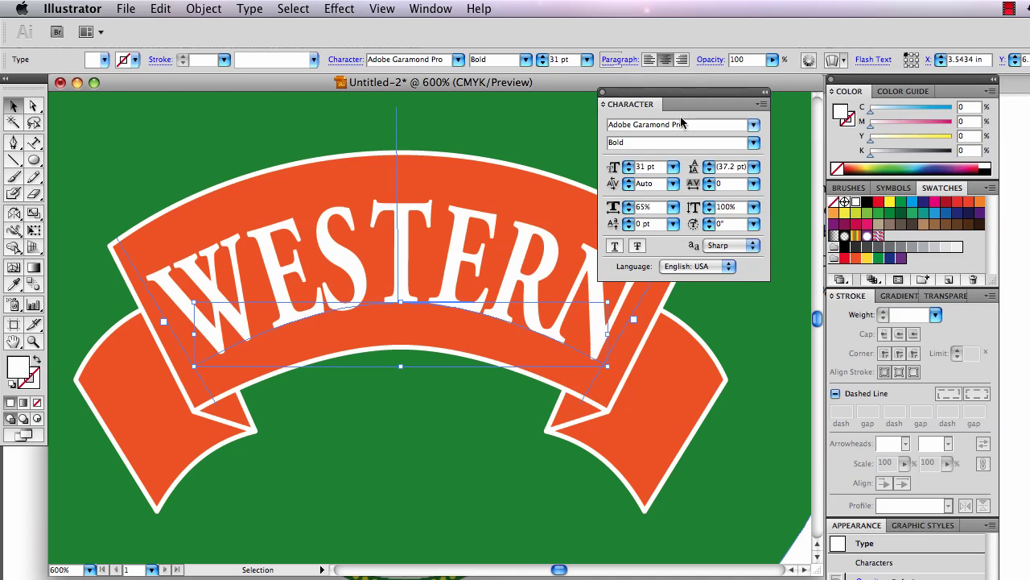
pyautogui.moveTo(681, 105); pyautogui.dragTo(863, 164)
pyautogui.click(720, 269)
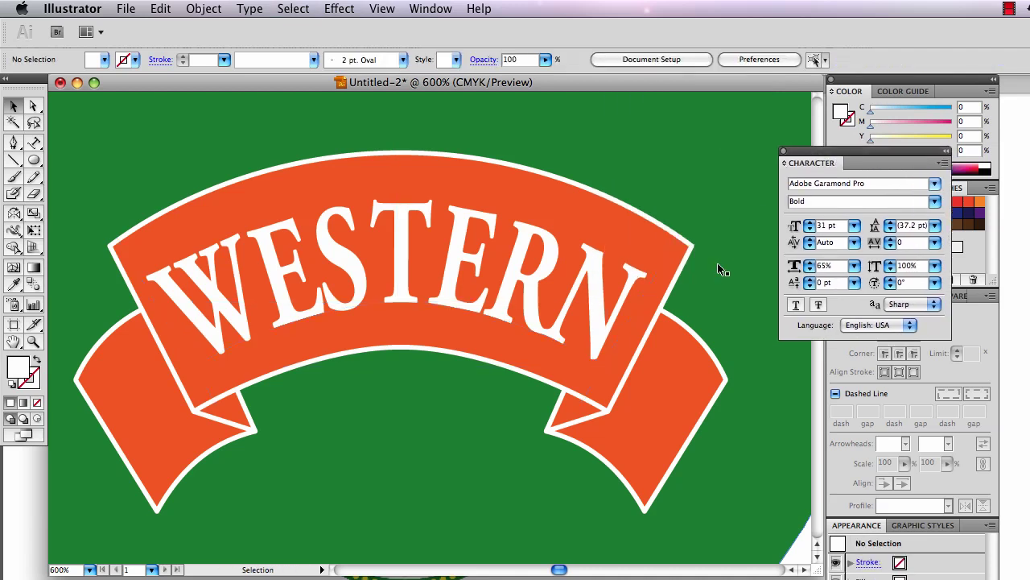
pyautogui.press('a')
pyautogui.press('super+Tab')
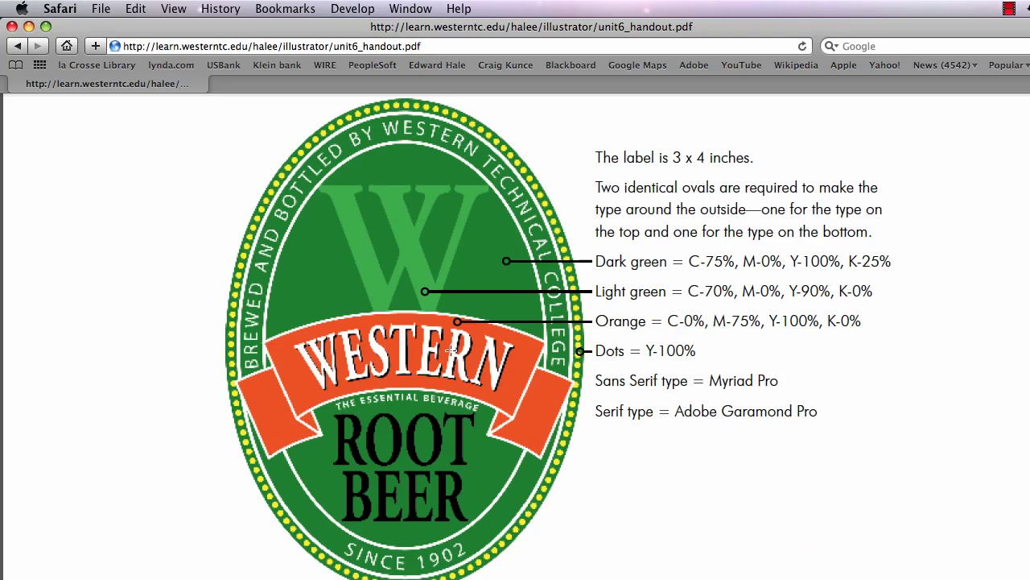
pyautogui.press('super+plus')
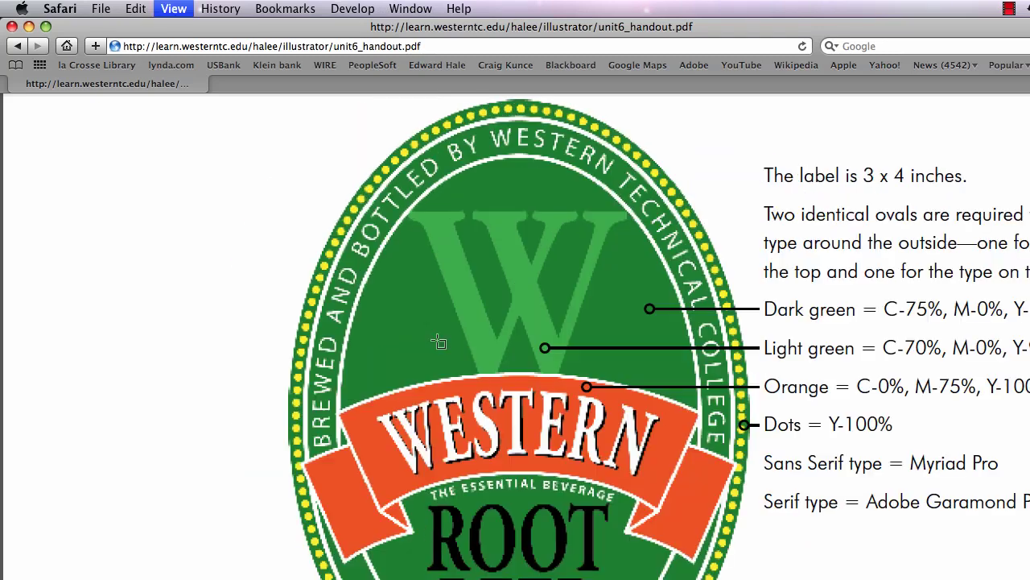
pyautogui.press('super+plus')
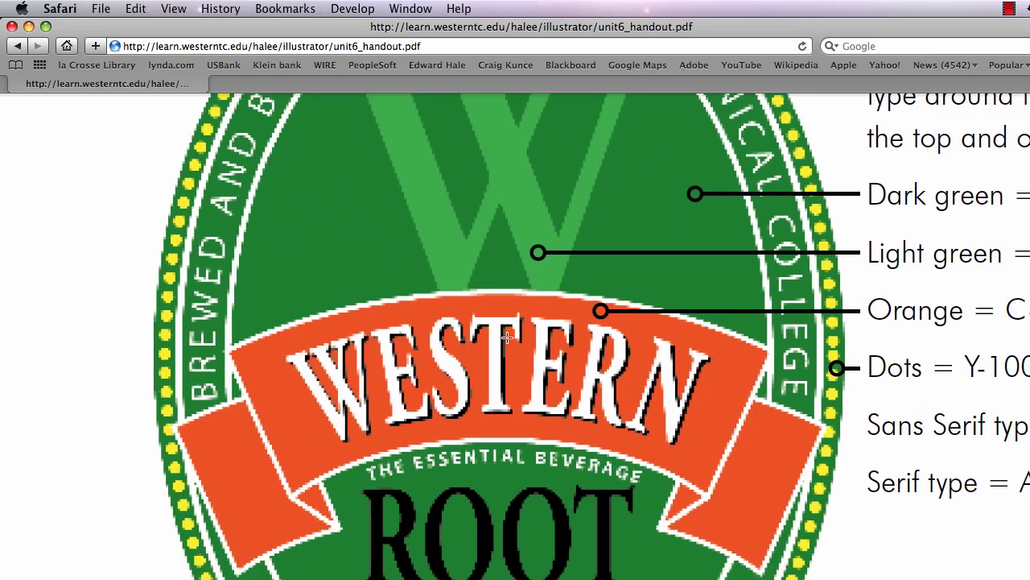
pyautogui.press('super+Tab')
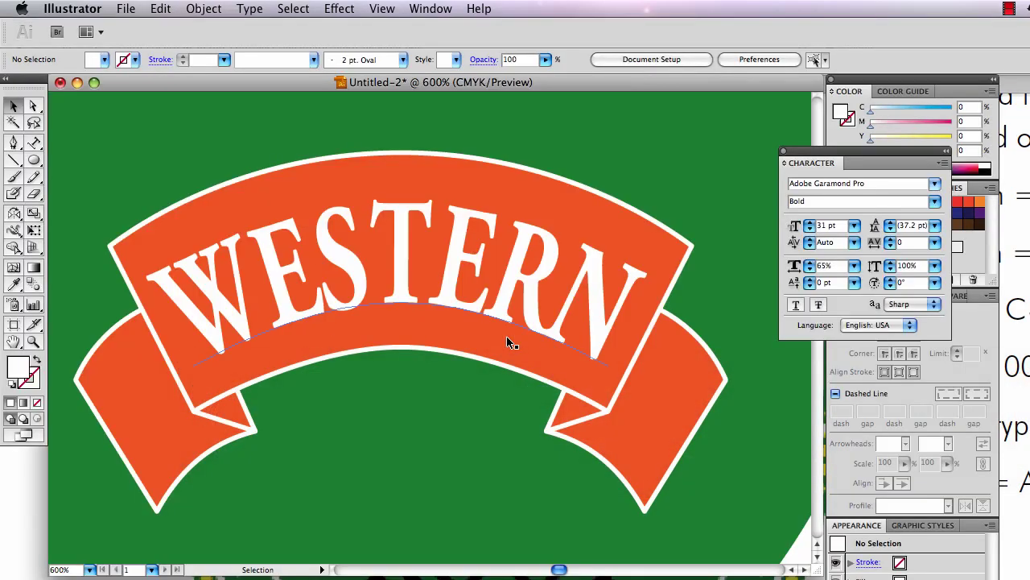
# - Kern the W–E pair of WESTERN to 20 using the Type on a Path Tool
pyautogui.click(34, 143)
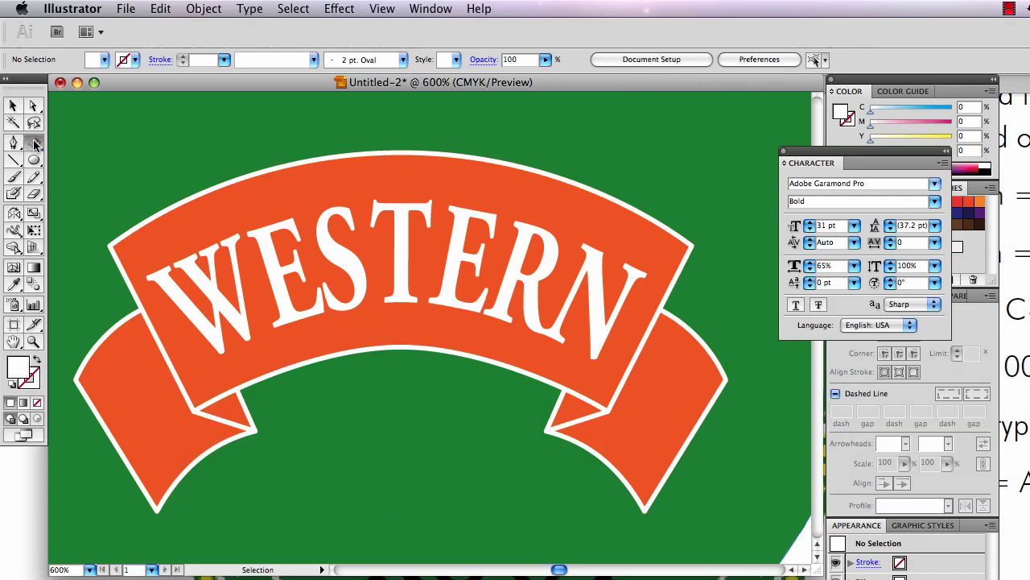
pyautogui.moveTo(34, 143); pyautogui.dragTo(81, 143)
pyautogui.click(274, 325)
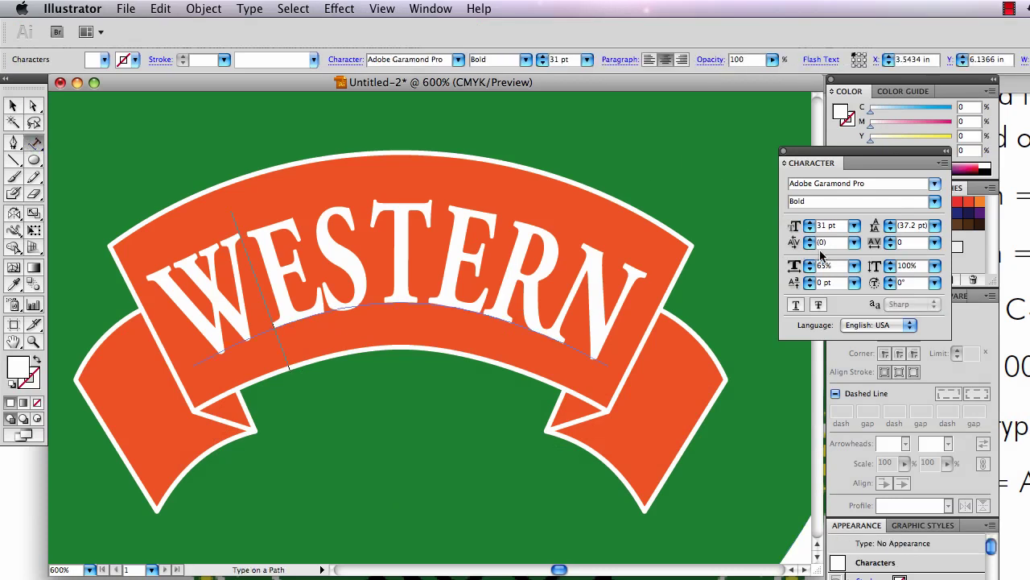
pyautogui.hotkey('alt', 'Left')
pyautogui.hotkey('alt', 'Left')
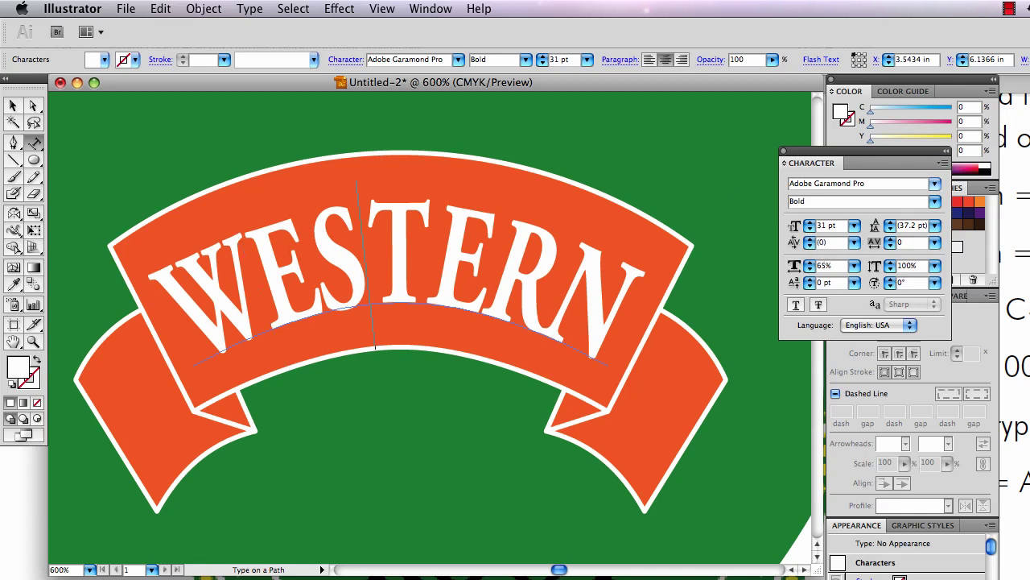
pyautogui.hotkey('alt', 'Left')
pyautogui.hotkey('alt', 'Left')
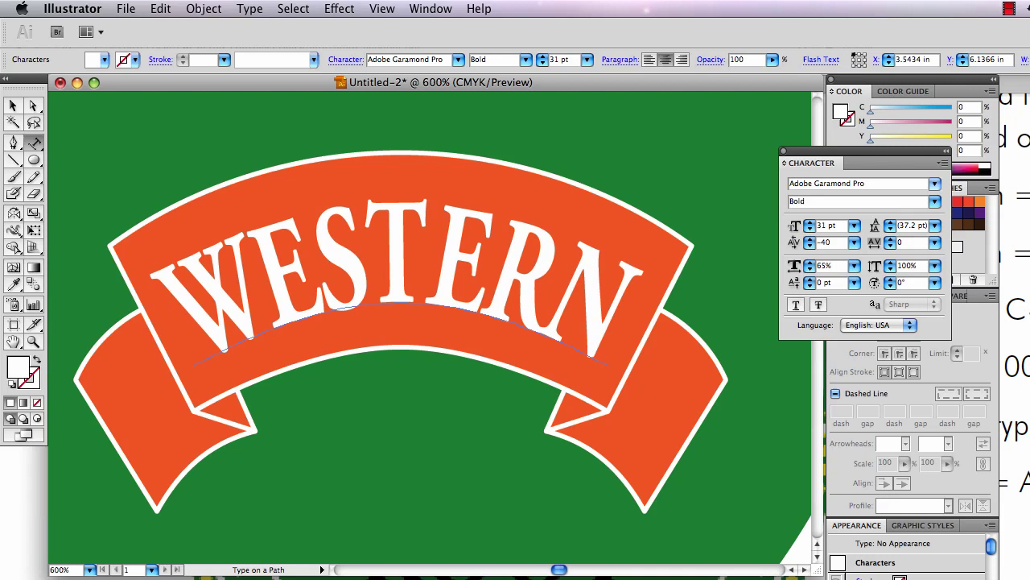
pyautogui.hotkey('alt', 'Right')
pyautogui.hotkey('alt', 'Right')
pyautogui.hotkey('alt', 'Right')
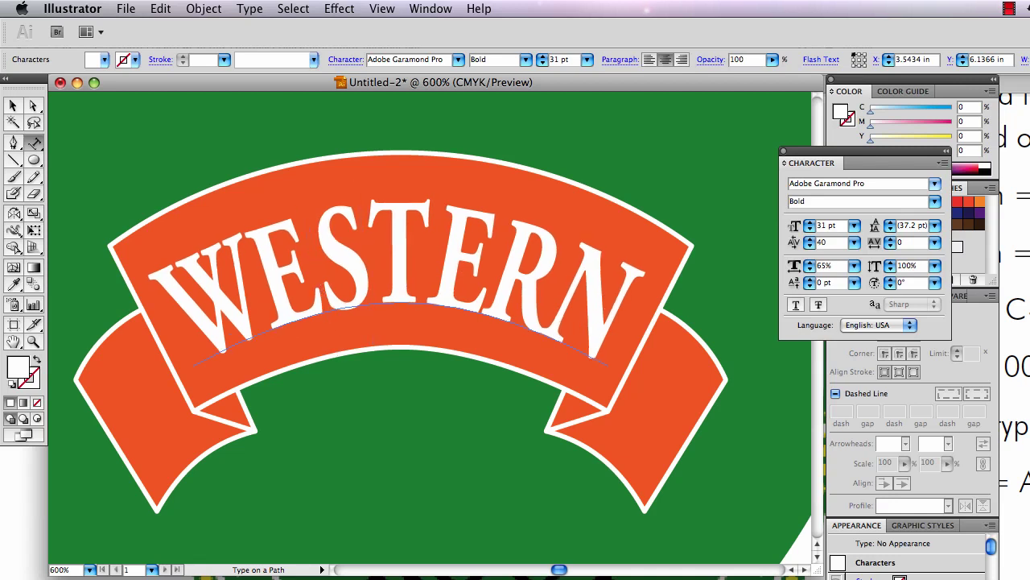
pyautogui.hotkey('alt', 'Left')
pyautogui.hotkey('alt', 'Left')
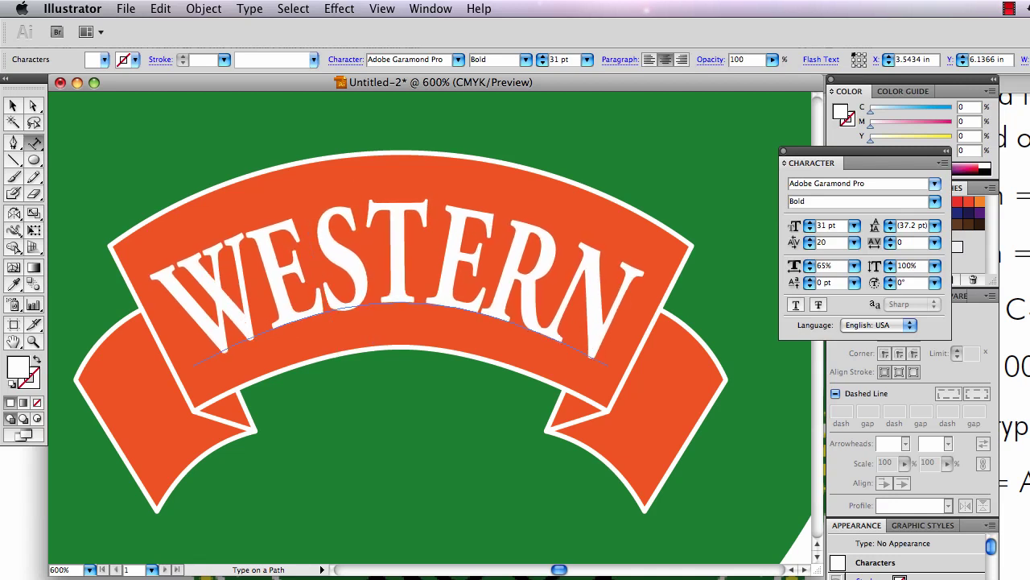
pyautogui.click(13, 105)
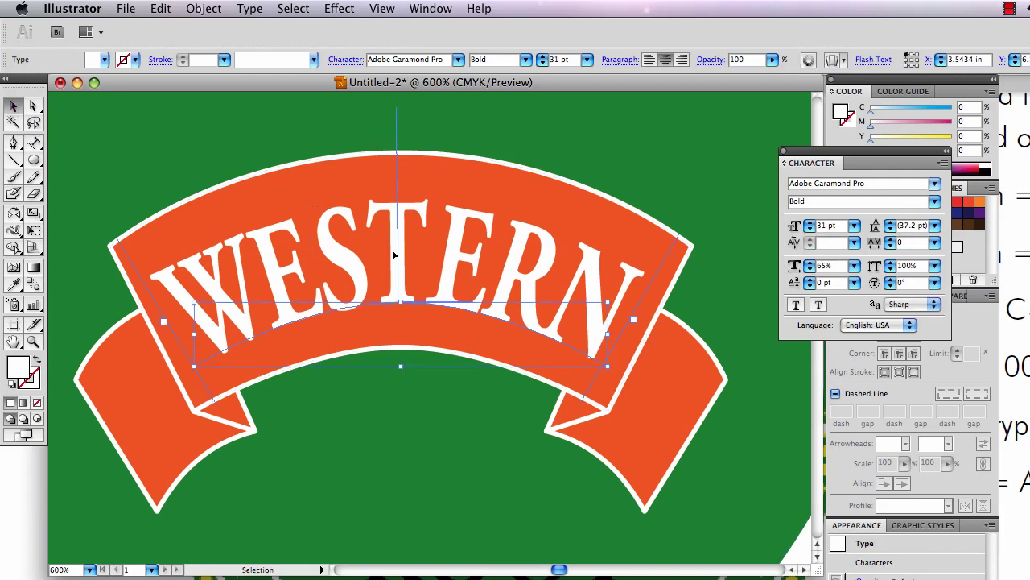
# - Copy the white WESTERN text and recolour the original black
pyautogui.press('a')
pyautogui.click(160, 9)
pyautogui.click(199, 86)
pyautogui.click(830, 158)
pyautogui.moveTo(829, 158); pyautogui.dragTo(807, 368)
pyautogui.click(867, 201)
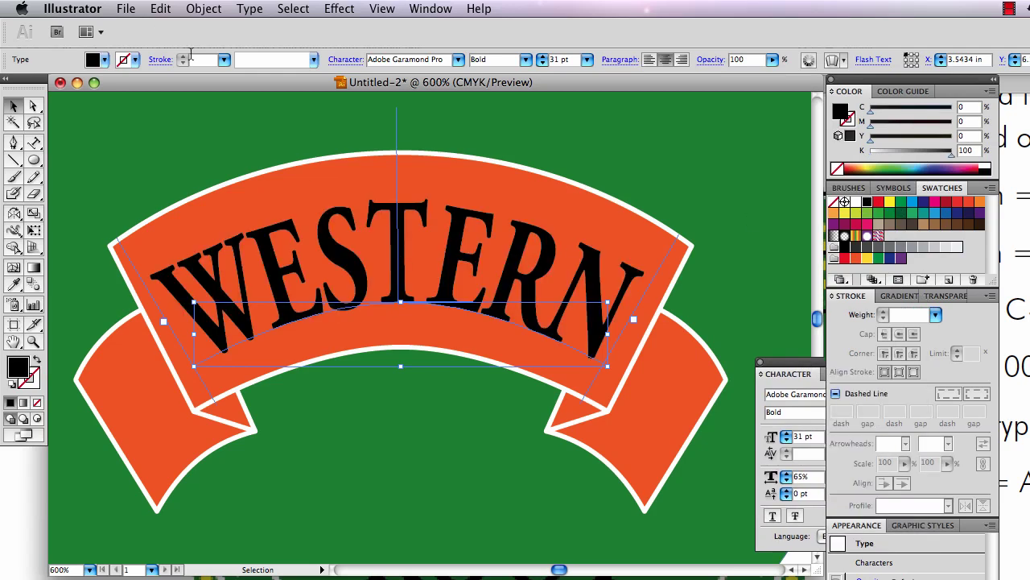
# - Paste the white copy in front of the black WESTERN
pyautogui.click(163, 9)
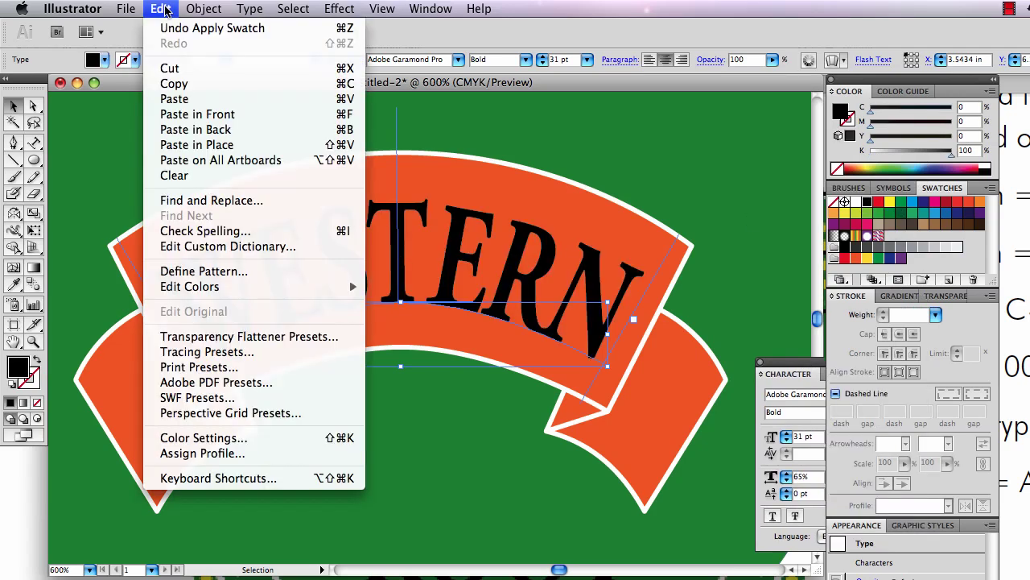
pyautogui.click(195, 115)
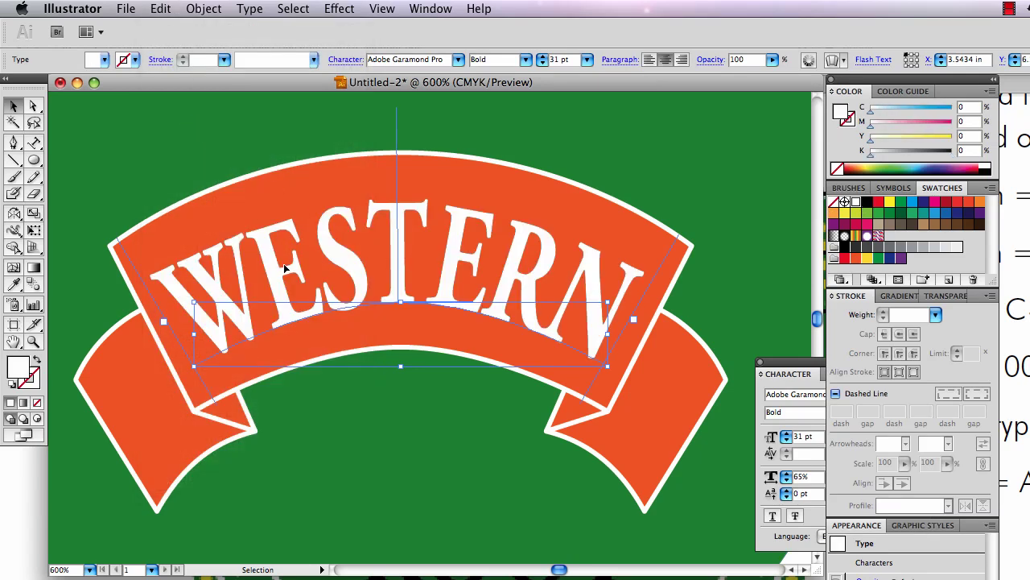
pyautogui.moveTo(269, 220); pyautogui.dragTo(333, 268)
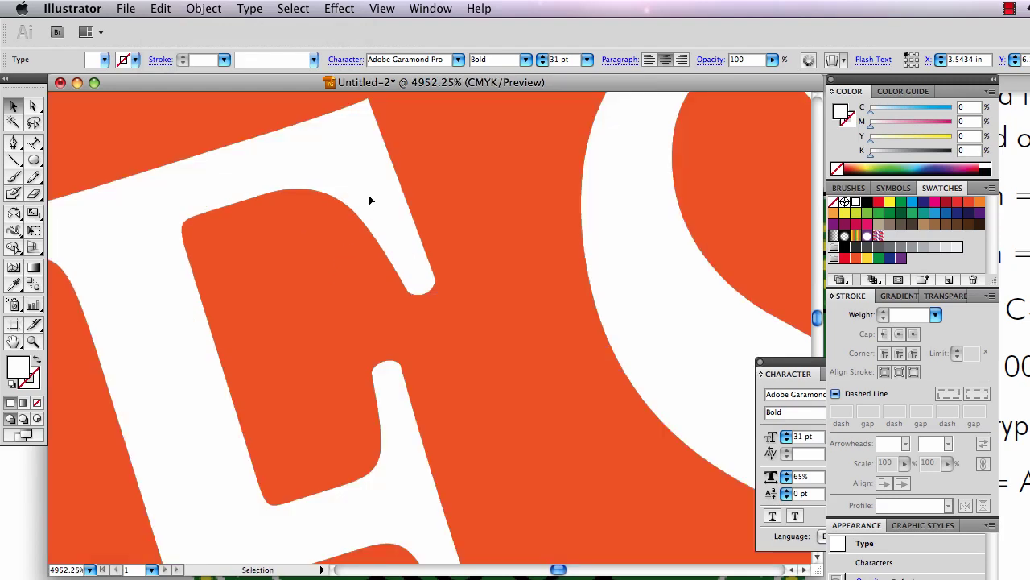
# - Offset the white WESTERN slightly up-left to reveal the black shadow
pyautogui.moveTo(368, 195); pyautogui.dragTo(357, 192)
pyautogui.press('super+minus')
pyautogui.press('super+minus')
pyautogui.press('super+minus')
pyautogui.press('super+minus')
pyautogui.press('super+minus')
pyautogui.press('super+minus')
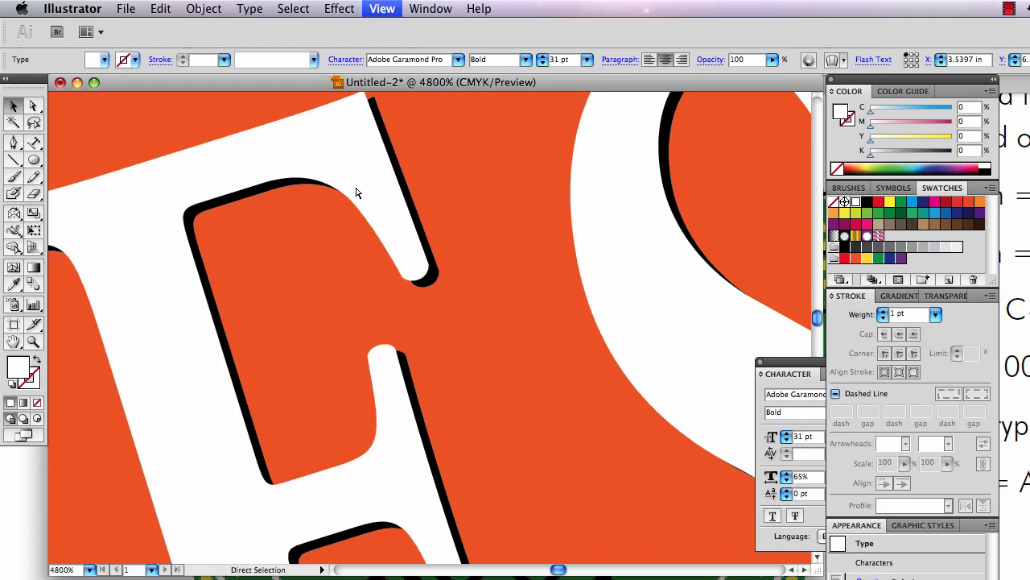
pyautogui.press('super+minus')
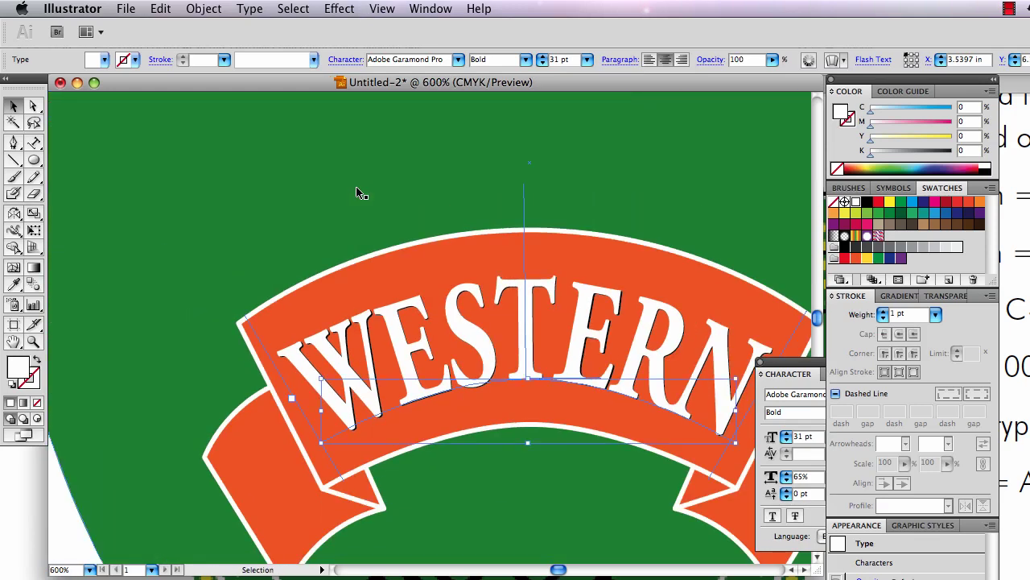
pyautogui.scroll(-5, 524, 305)
pyautogui.hscroll(5, 523, 305)
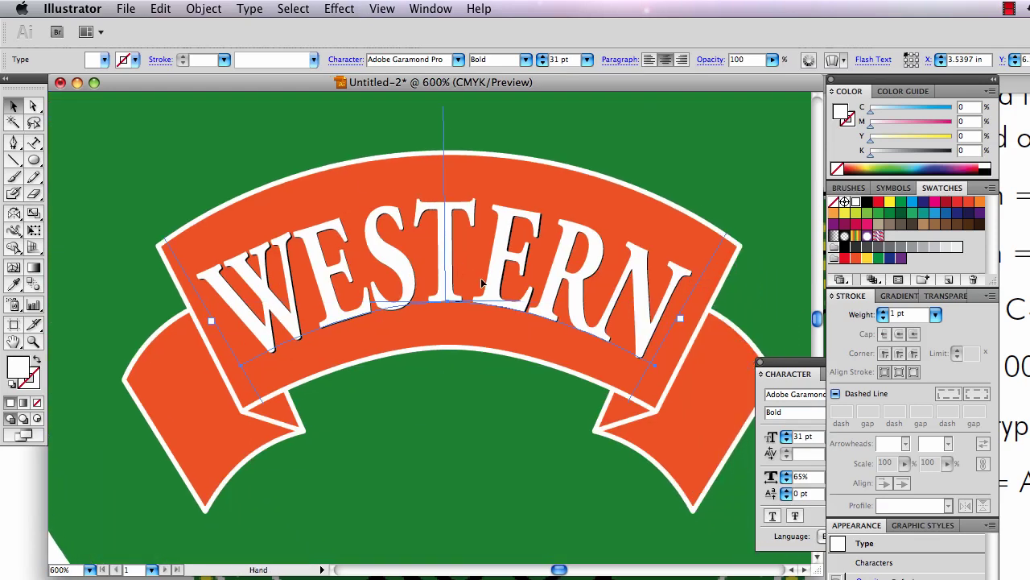
# - Nudge the white lettering further up-left and zoom out to check the shadow
pyautogui.moveTo(510, 201); pyautogui.dragTo(559, 260)
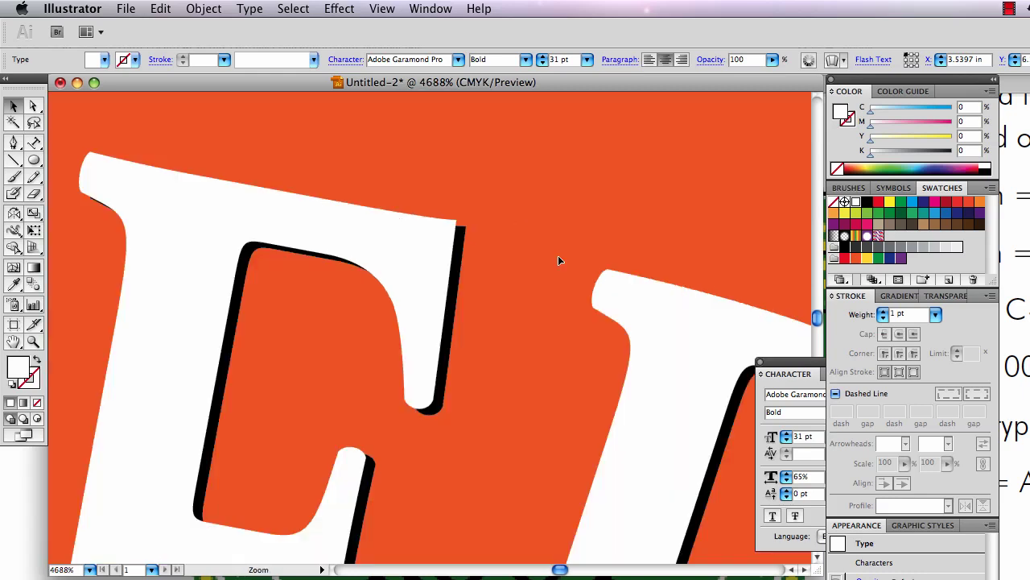
pyautogui.moveTo(419, 260); pyautogui.dragTo(418, 254)
pyautogui.press('super+minus')
pyautogui.press('super+minus')
pyautogui.press('super+minus')
pyautogui.press('super+minus')
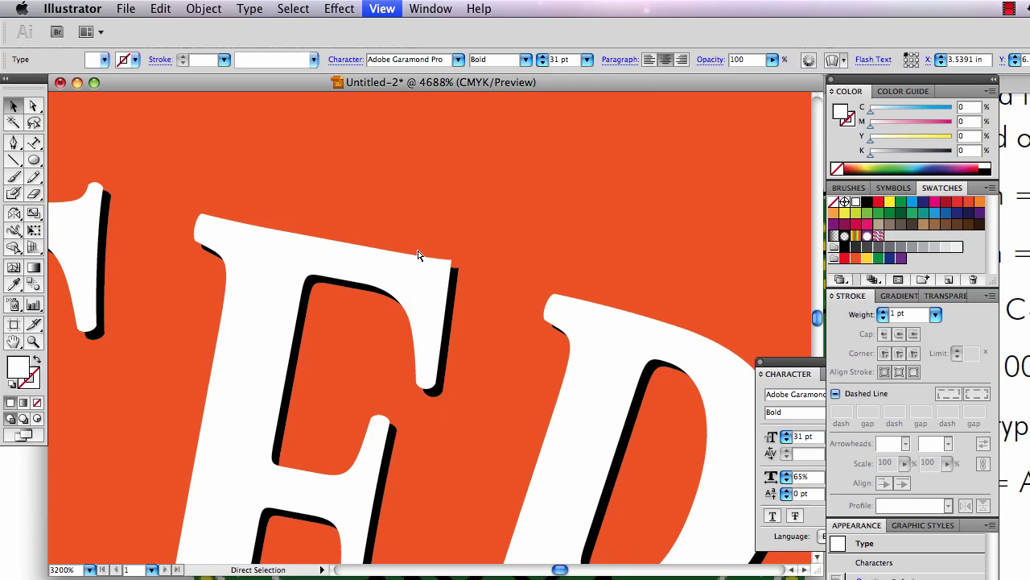
pyautogui.press('super+minus')
pyautogui.press('super+plus')
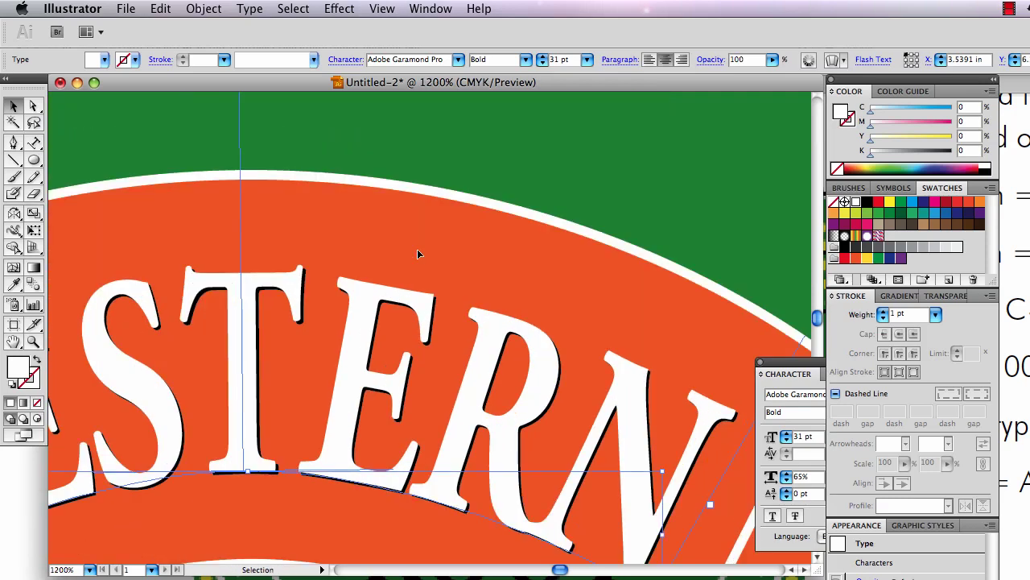
pyautogui.press('super+minus')
pyautogui.press('super+minus')
pyautogui.press('space')
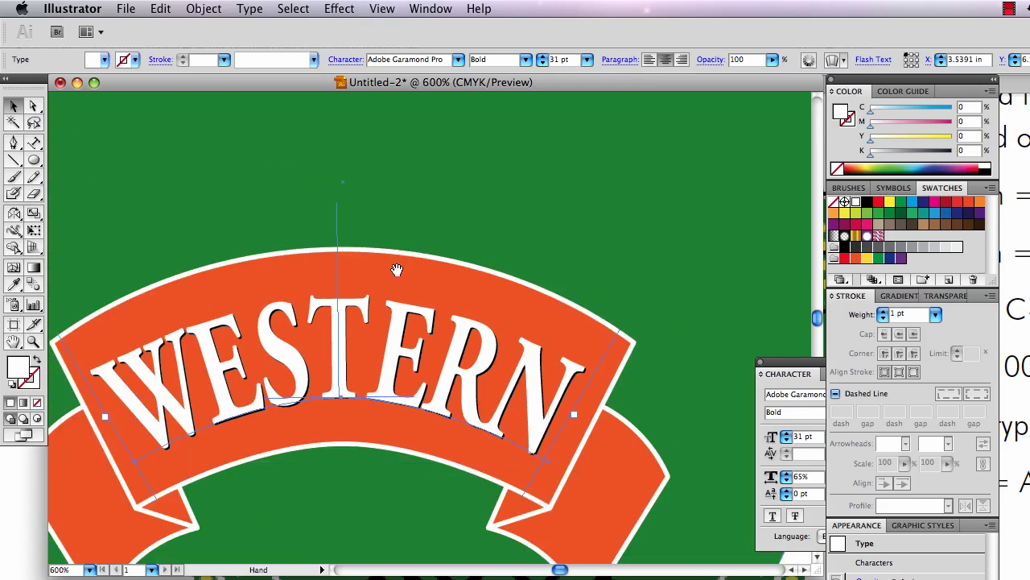
pyautogui.moveTo(433, 261); pyautogui.dragTo(455, 225)
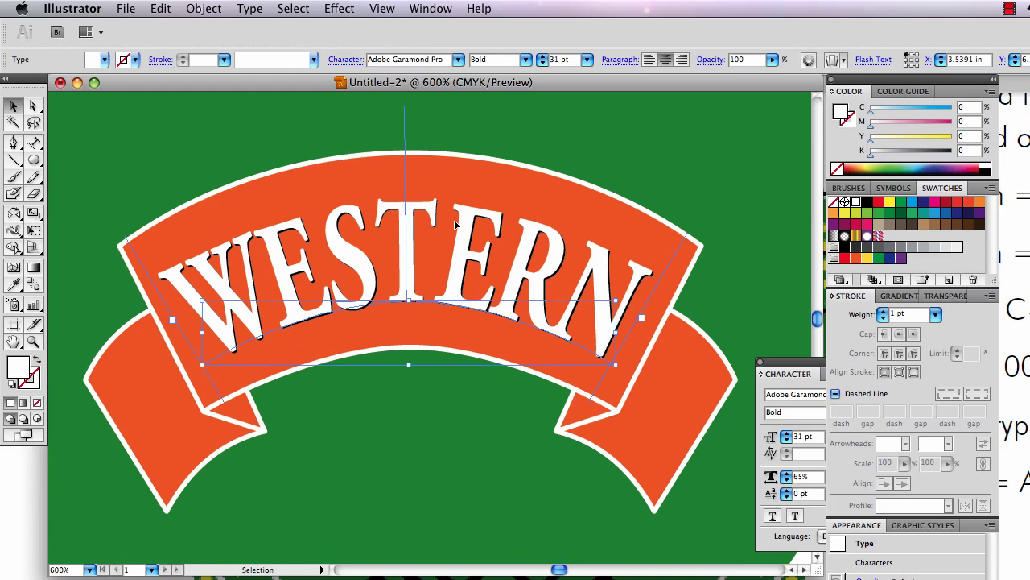
pyautogui.press('super+Tab')
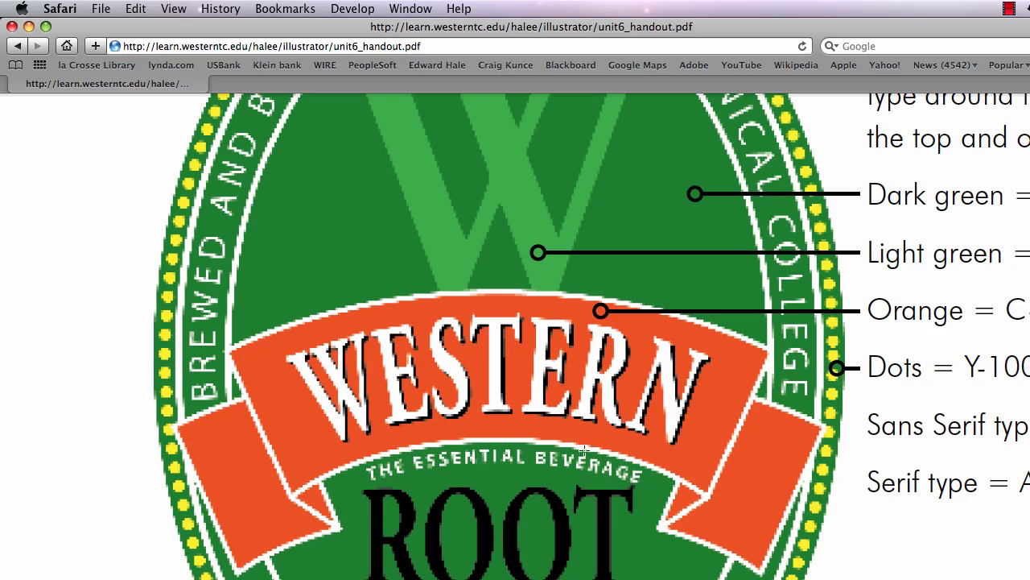
# - Return to the Illustrator document and deselect the WESTERN text
pyautogui.press('super+Tab')
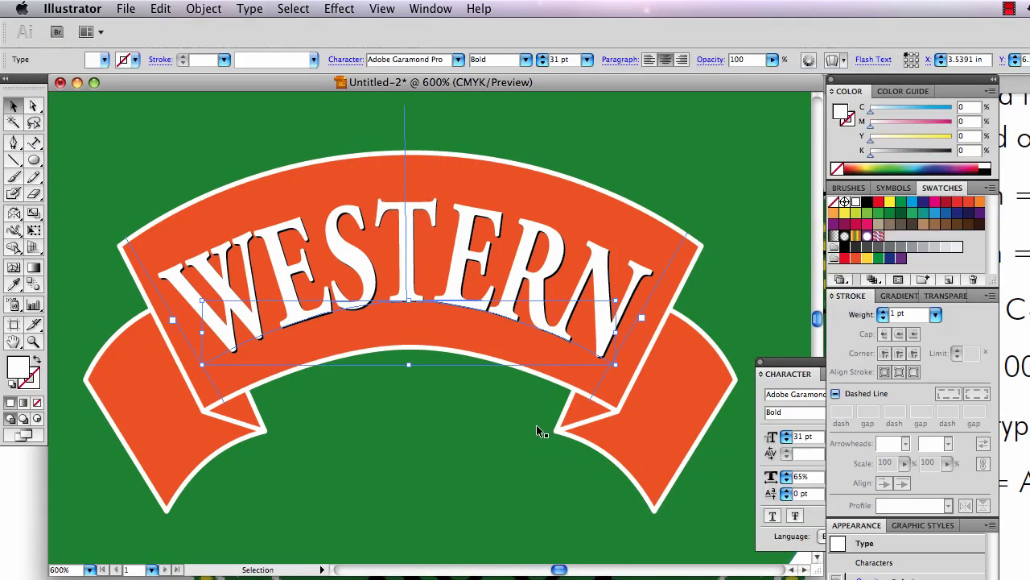
pyautogui.press('super+shift+a')
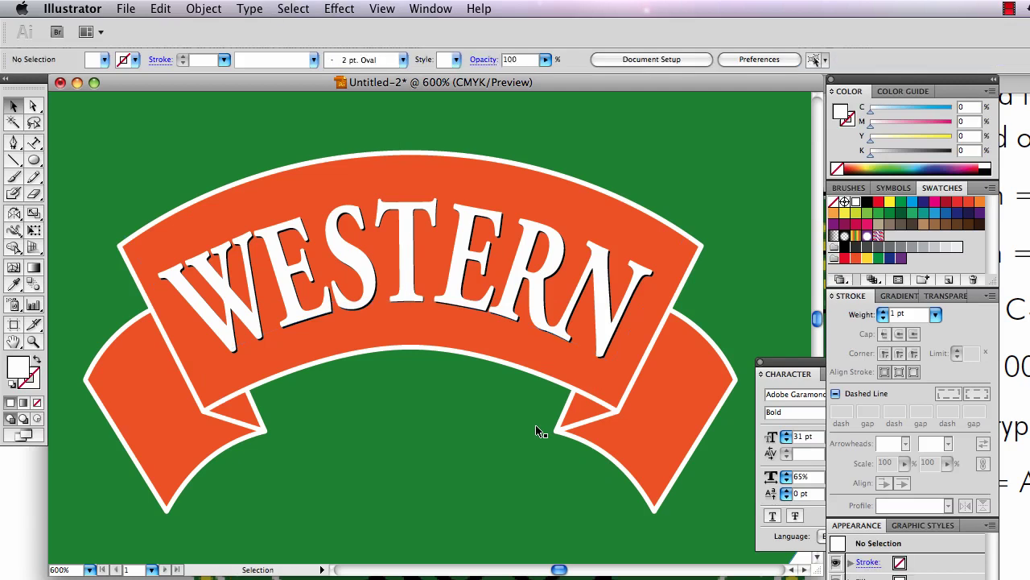